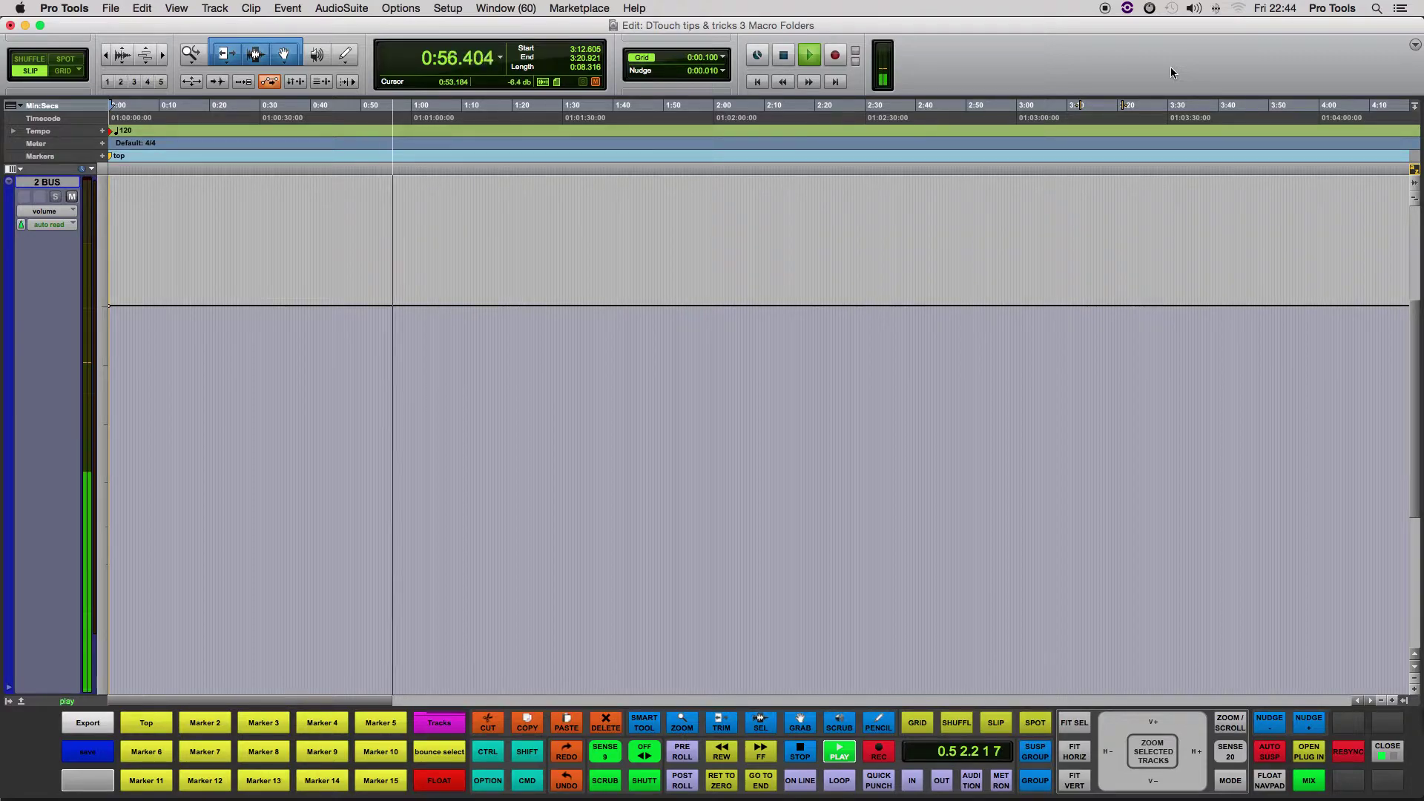
Step: Switch to the DTouch Macro Editor and start a new entry of type Folder
key(super+Tab)
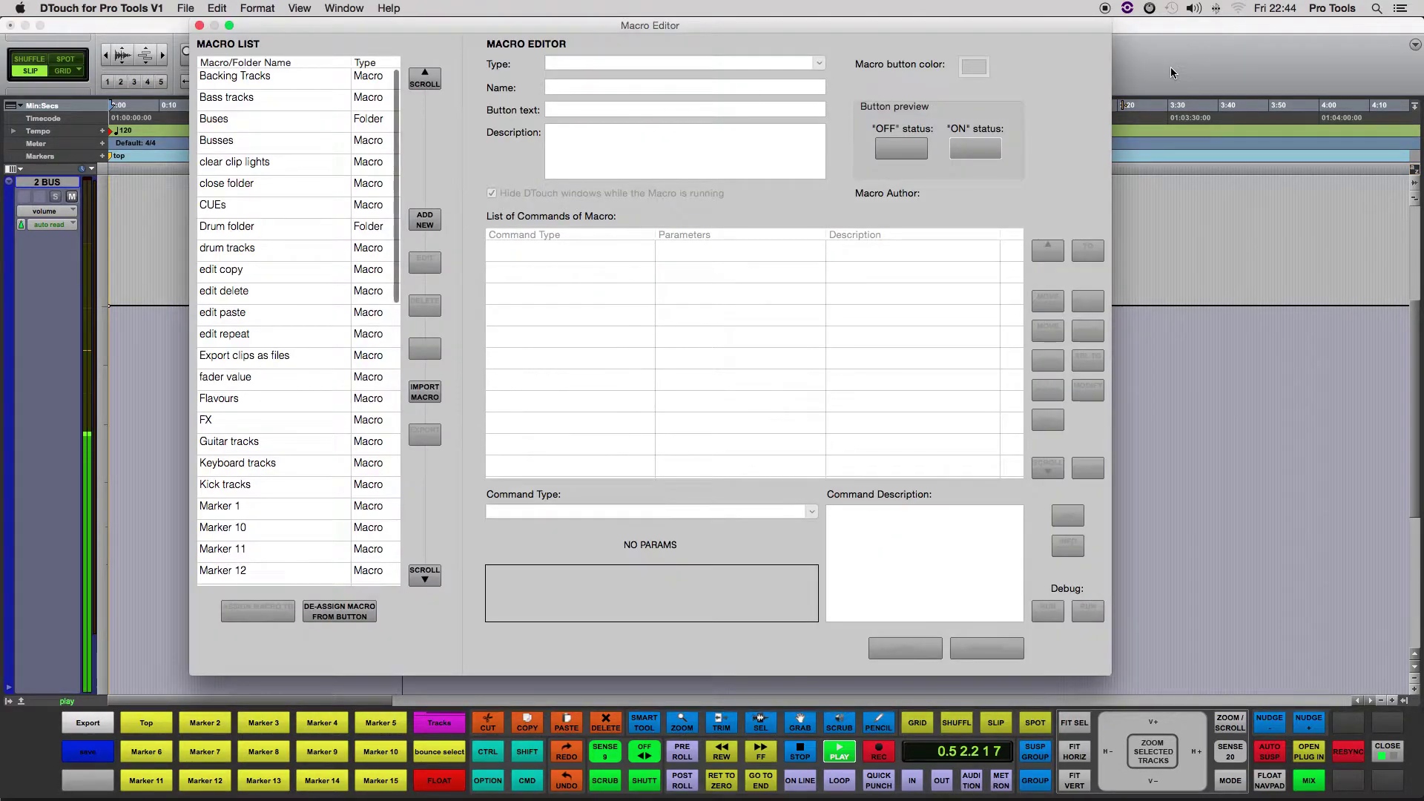
click(421, 220)
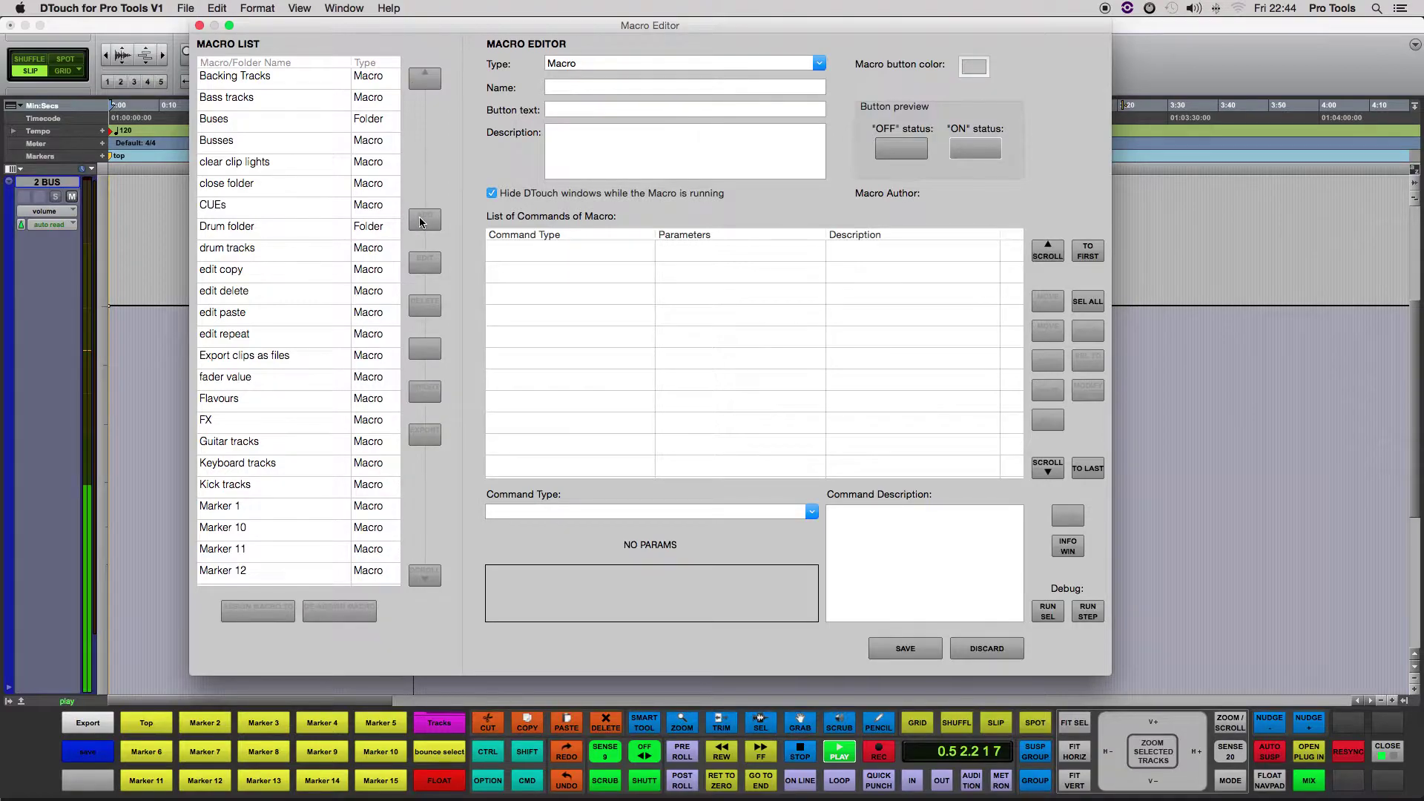
click(681, 63)
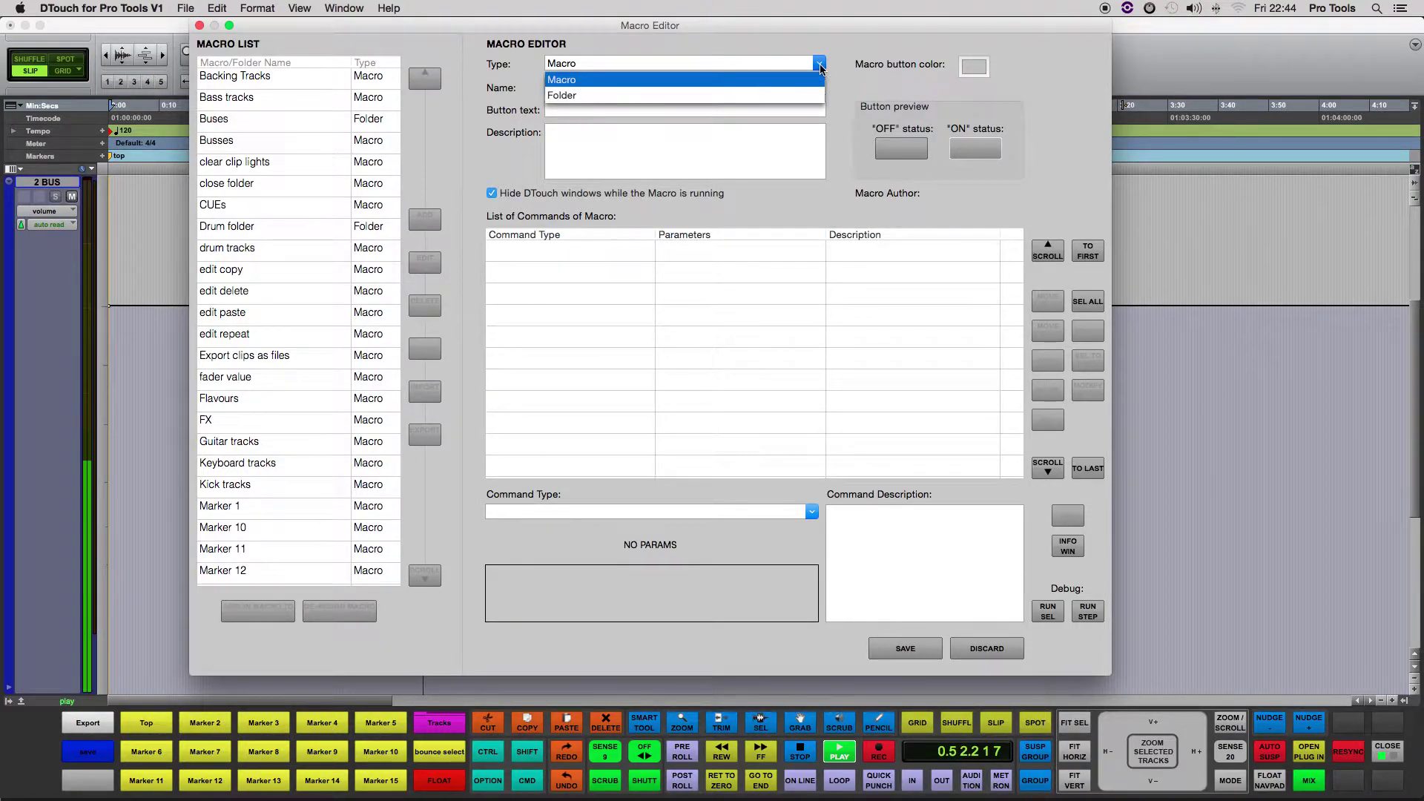
click(681, 92)
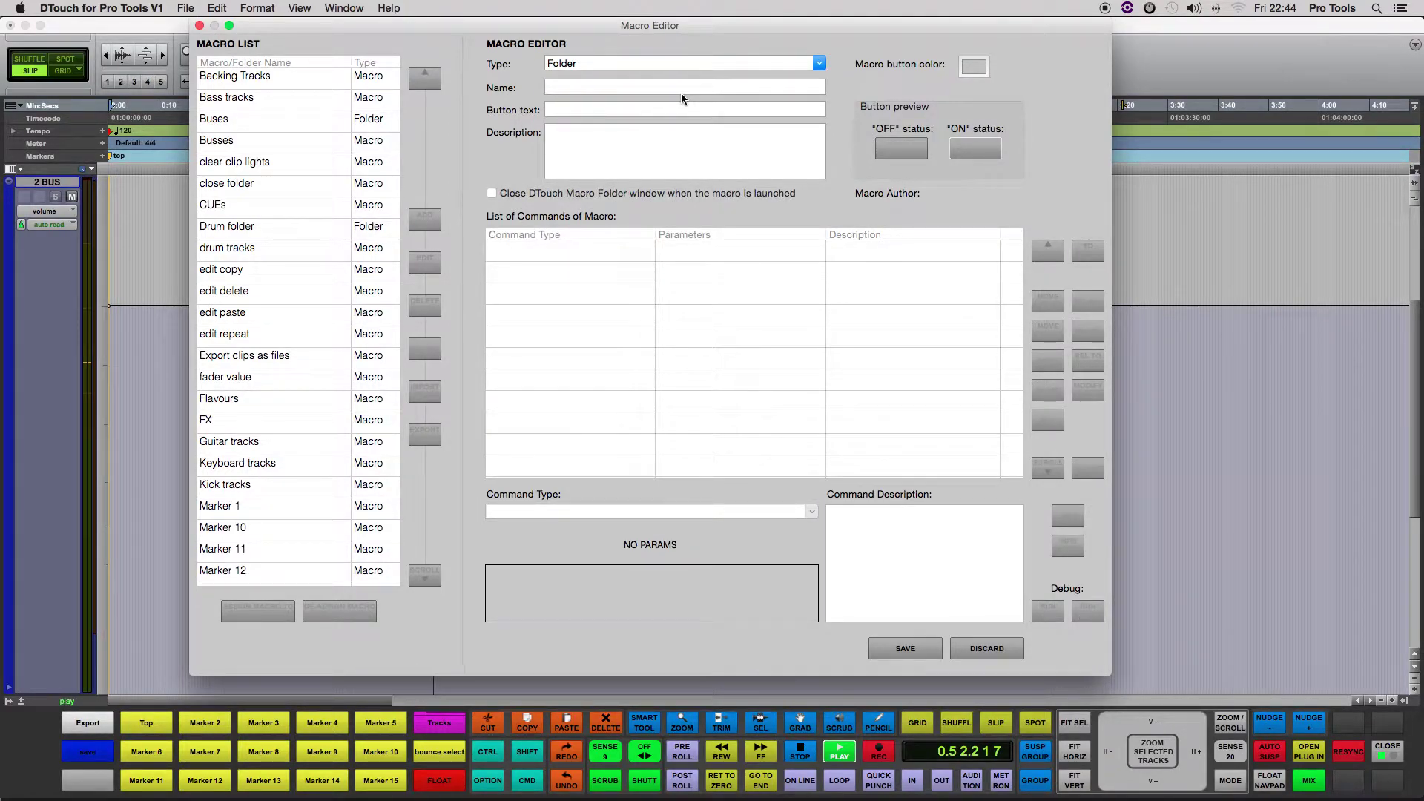
Step: Enter "edit tools" as both the name and the button text of the new folder
click(610, 87)
text(edit t)
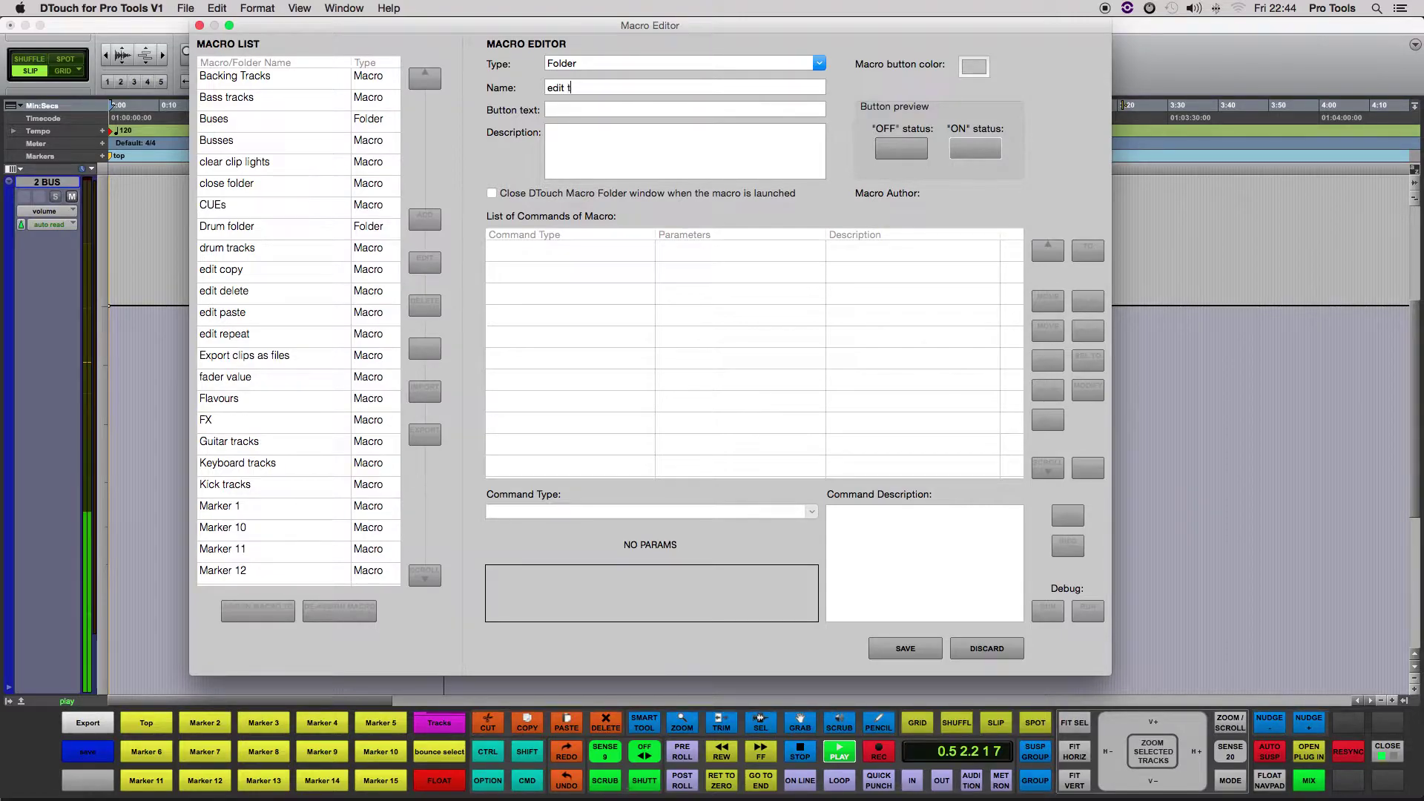
text(ools)
key(Tab)
text(edit to)
Step: Leave closing the folder window on macro launch disabled, then save the folder and assign it to the empty button below the save button
click(491, 193)
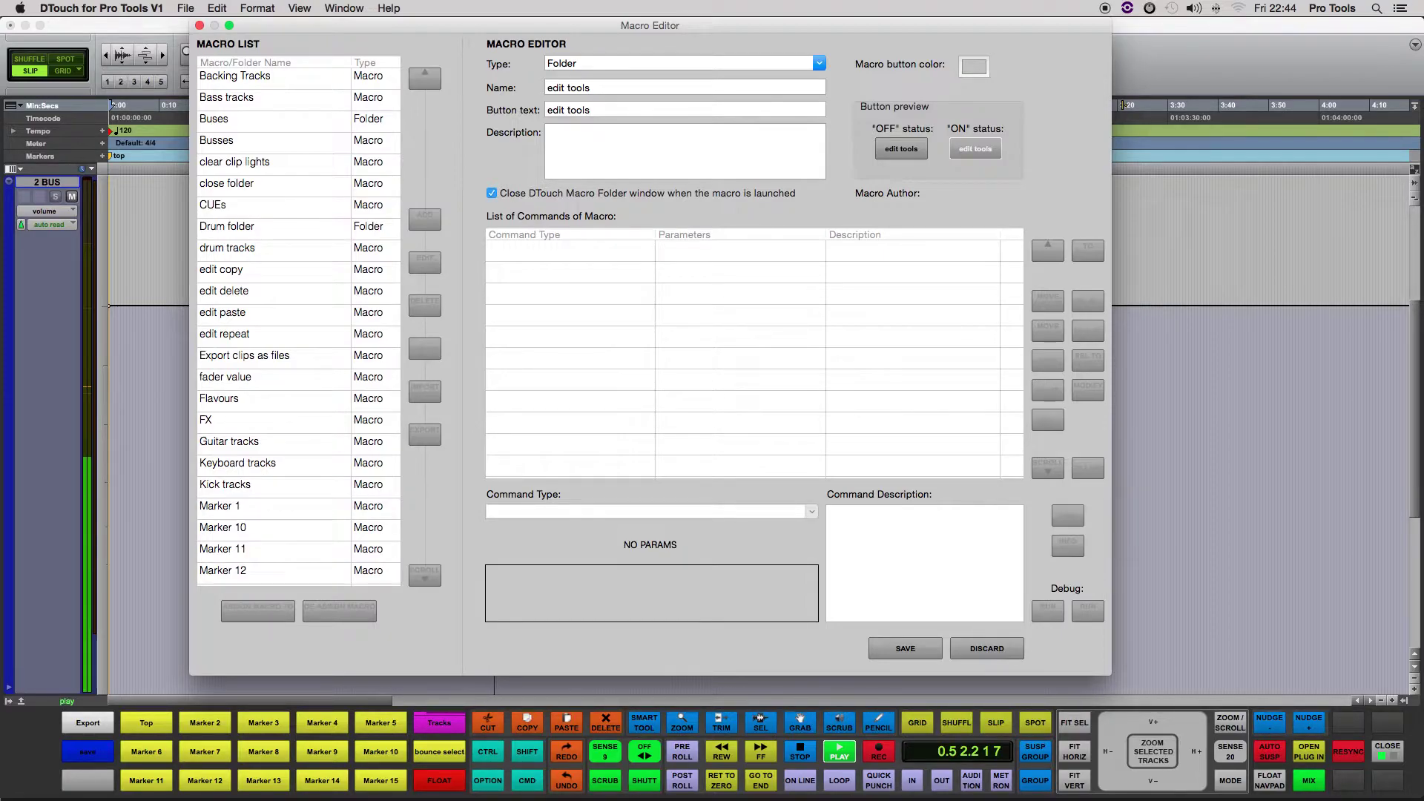
click(491, 193)
key(Return)
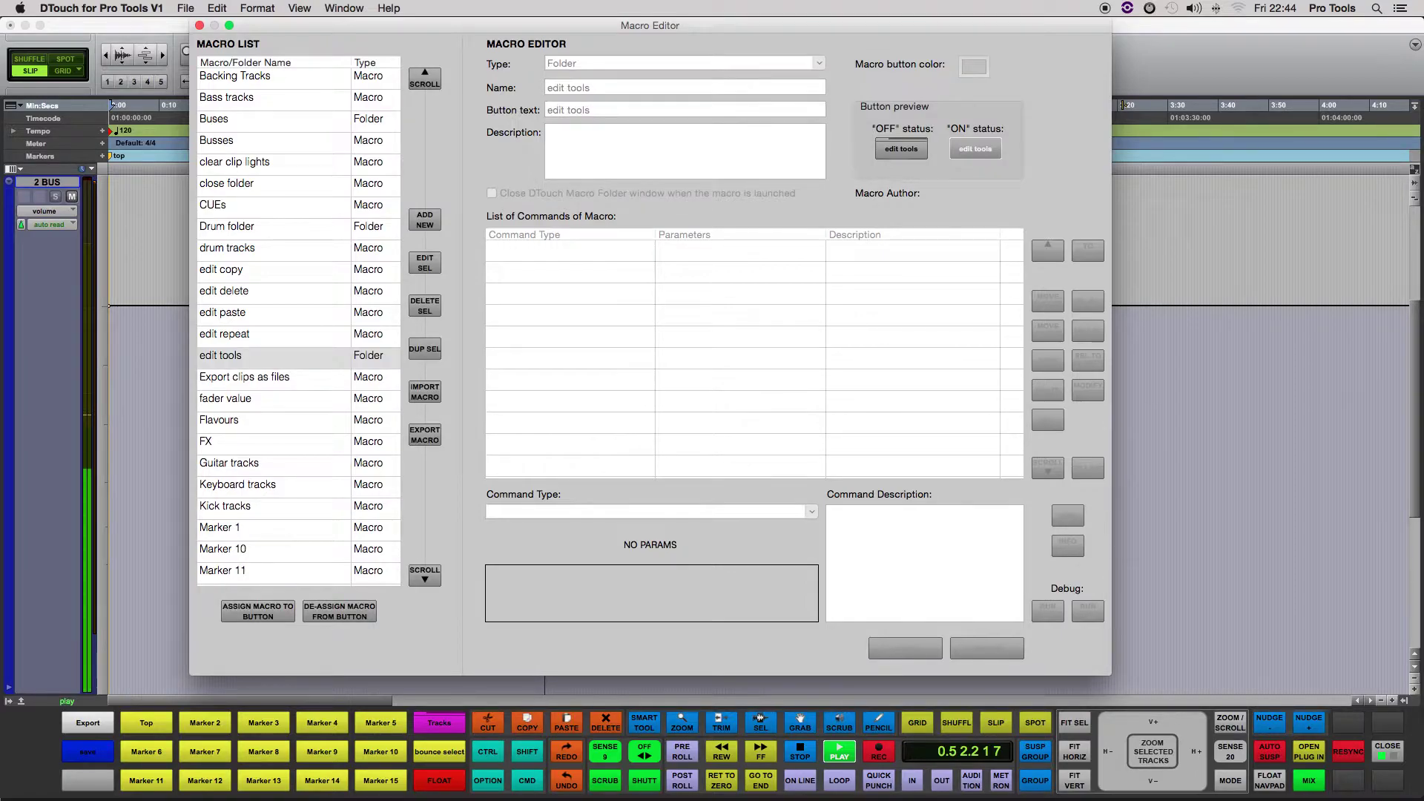
key(super+w)
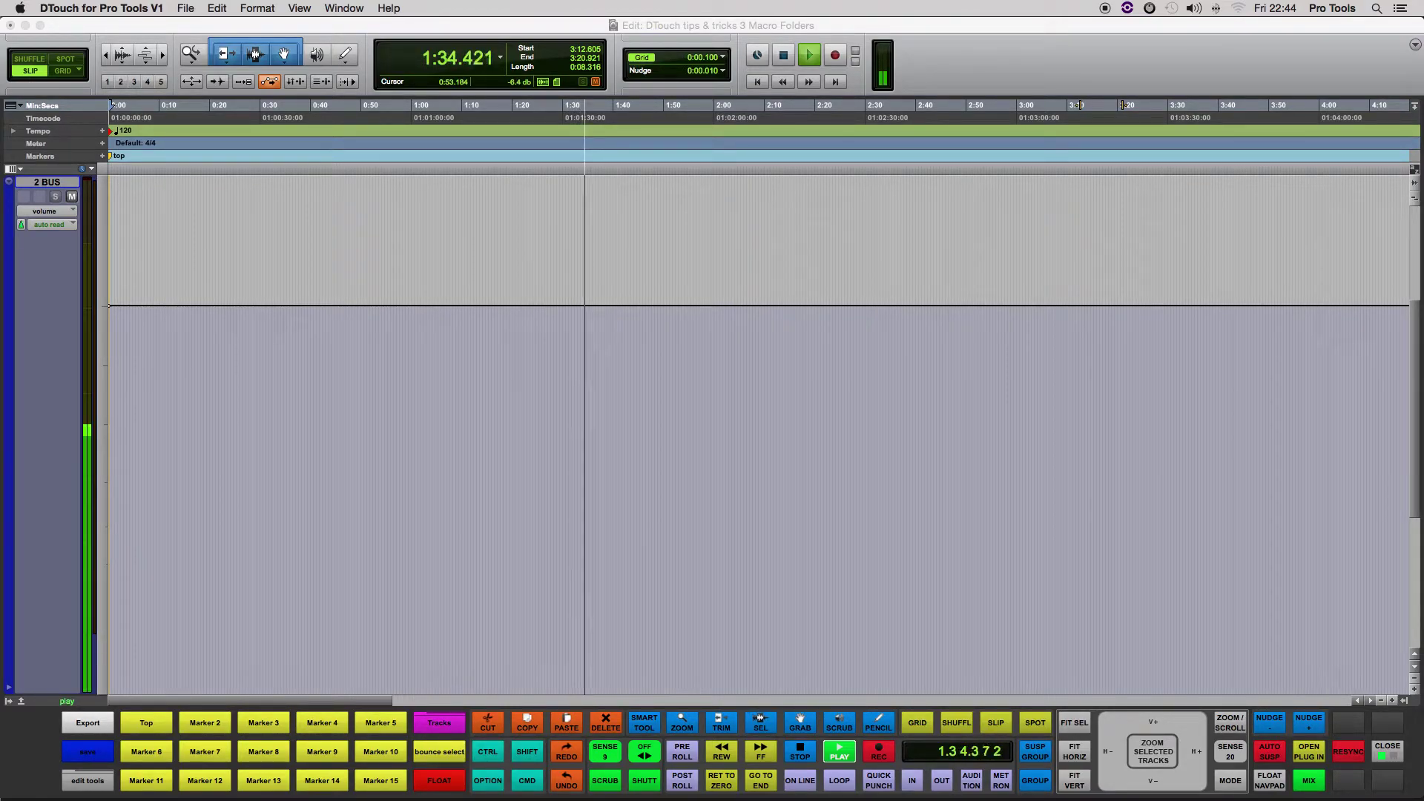
Step: In the edit tools folder, create a macro named "edit split" with button text "split", without hiding DTouch windows while it runs
click(87, 780)
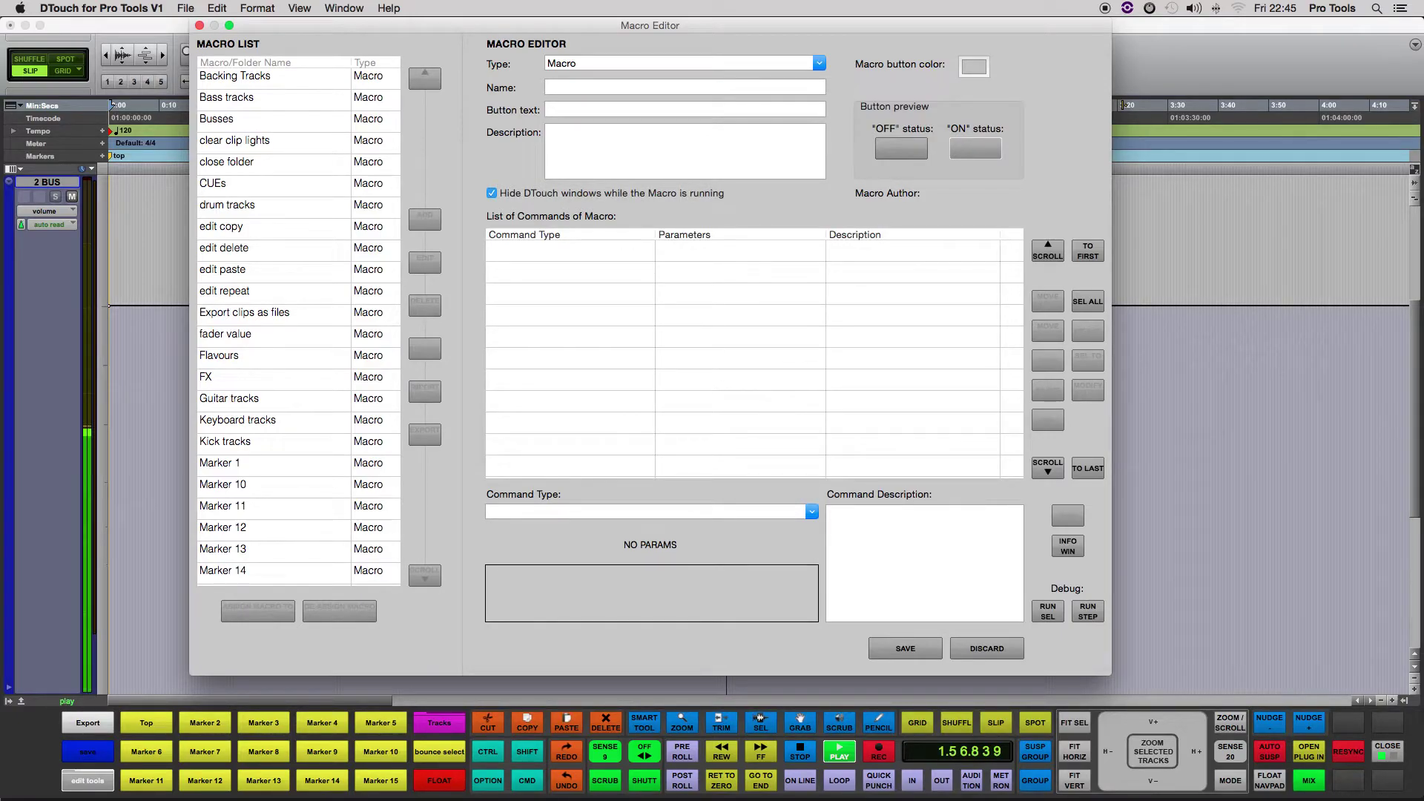
text(edit split)
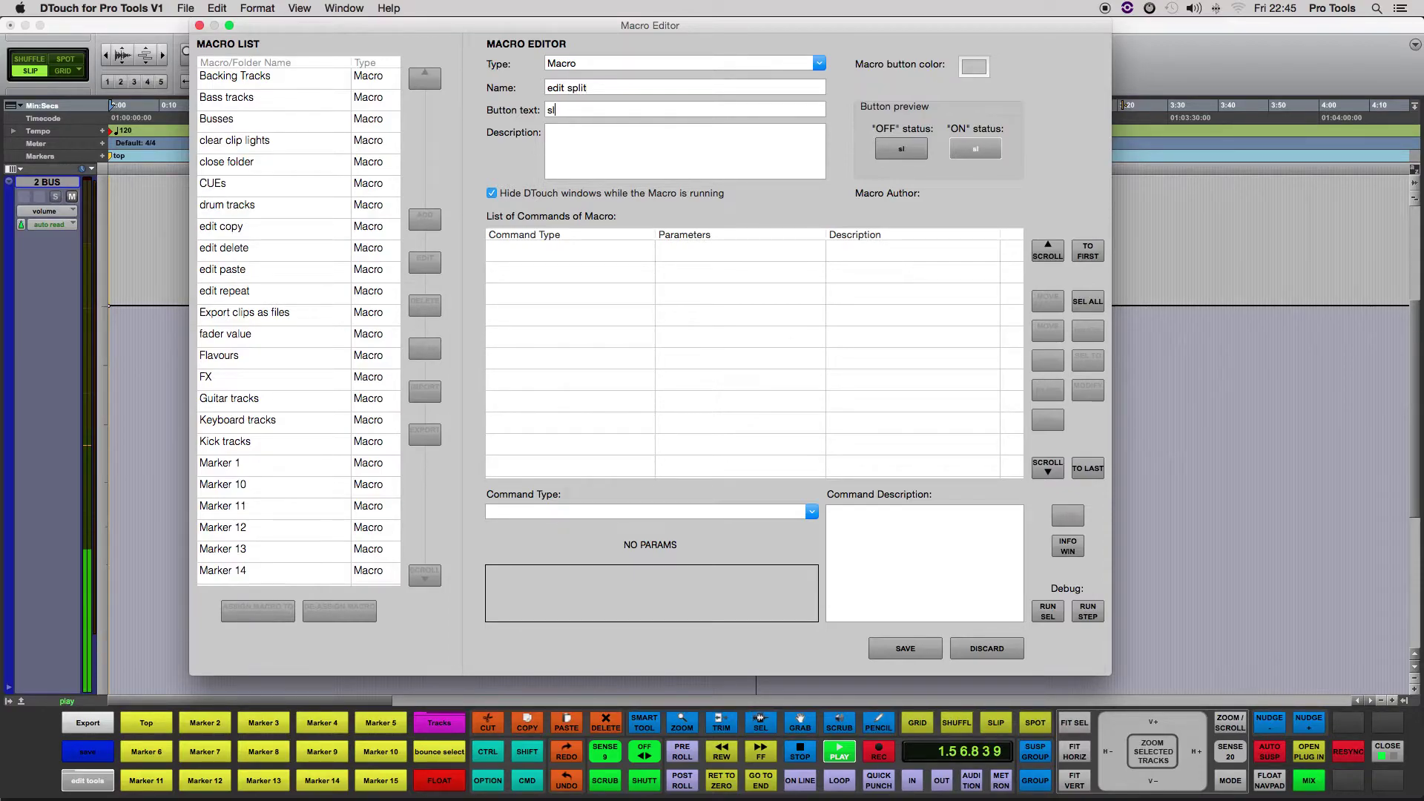
key(BackSpace)
text(plit)
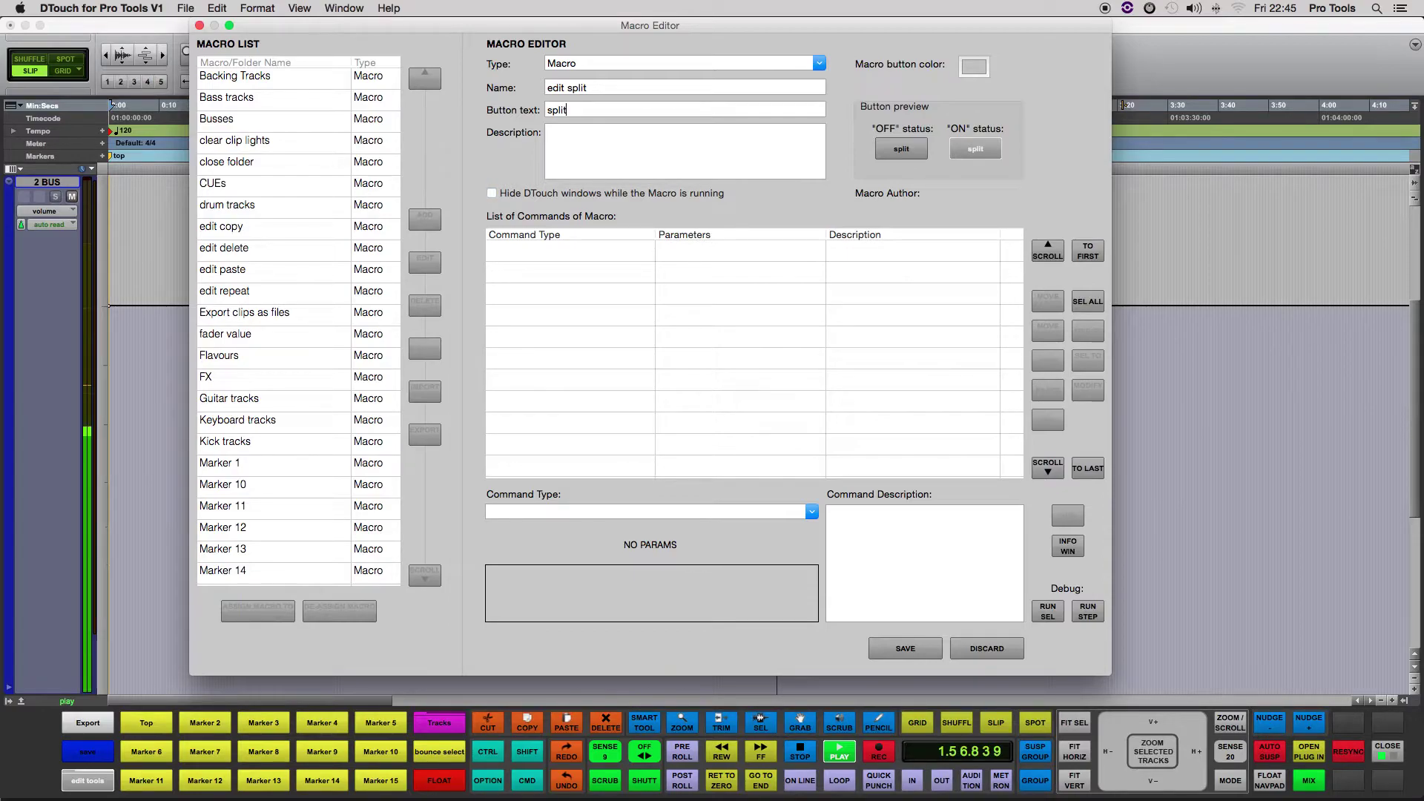
Step: Add a "Bring Pro Tools window to foreground" command to the edit split macro
click(811, 512)
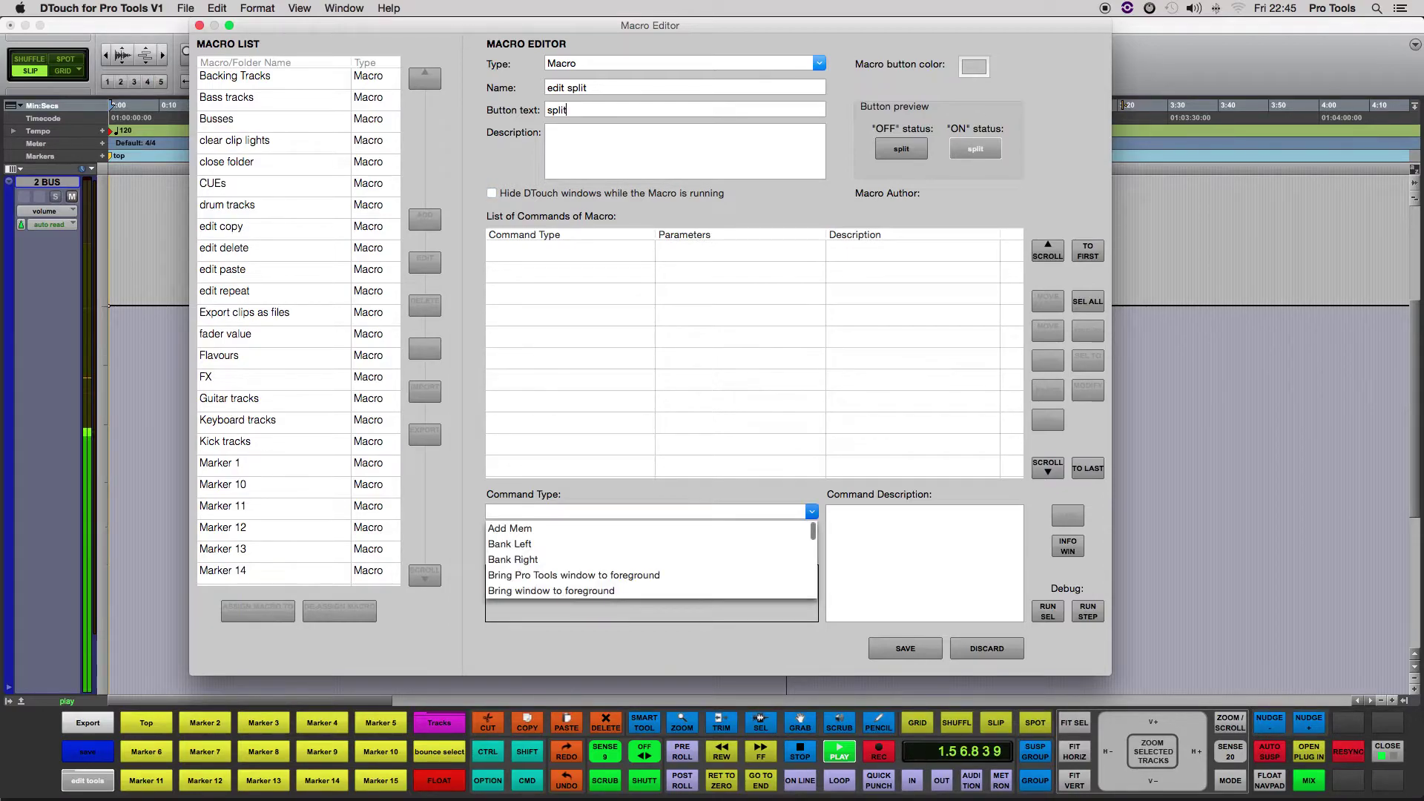
click(574, 575)
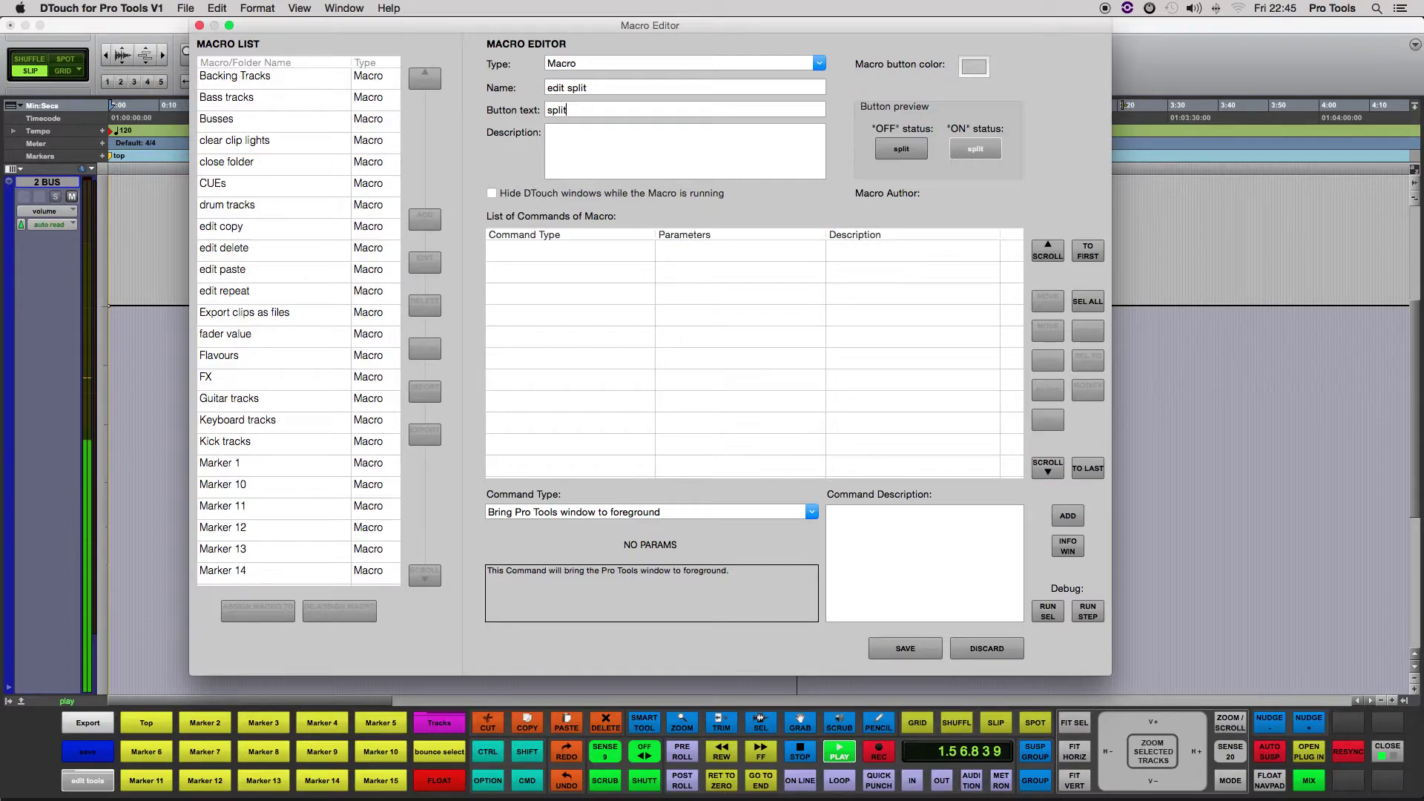
click(1067, 516)
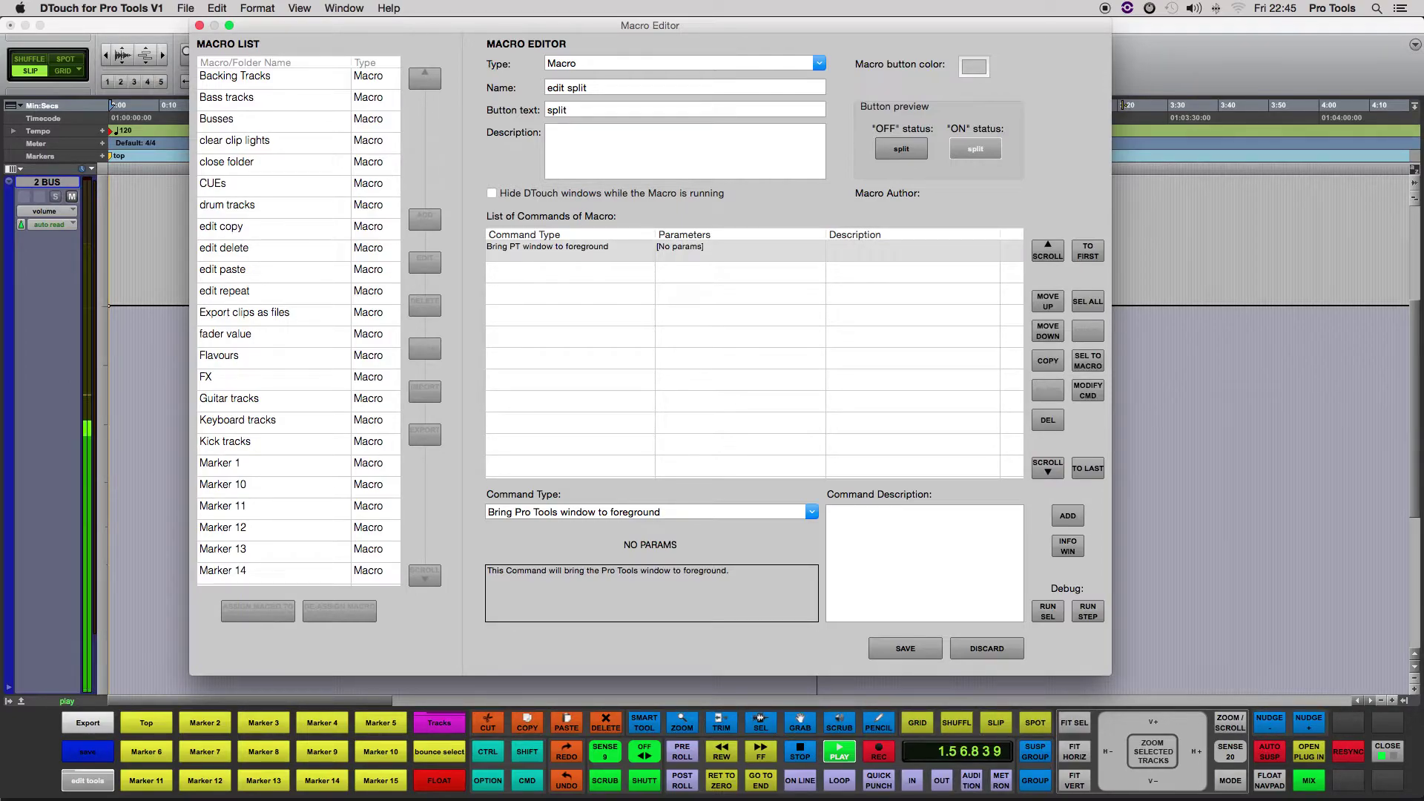
Step: Add a Keyboard Shortcut command with the key combination CMD E to the edit split macro
click(811, 512)
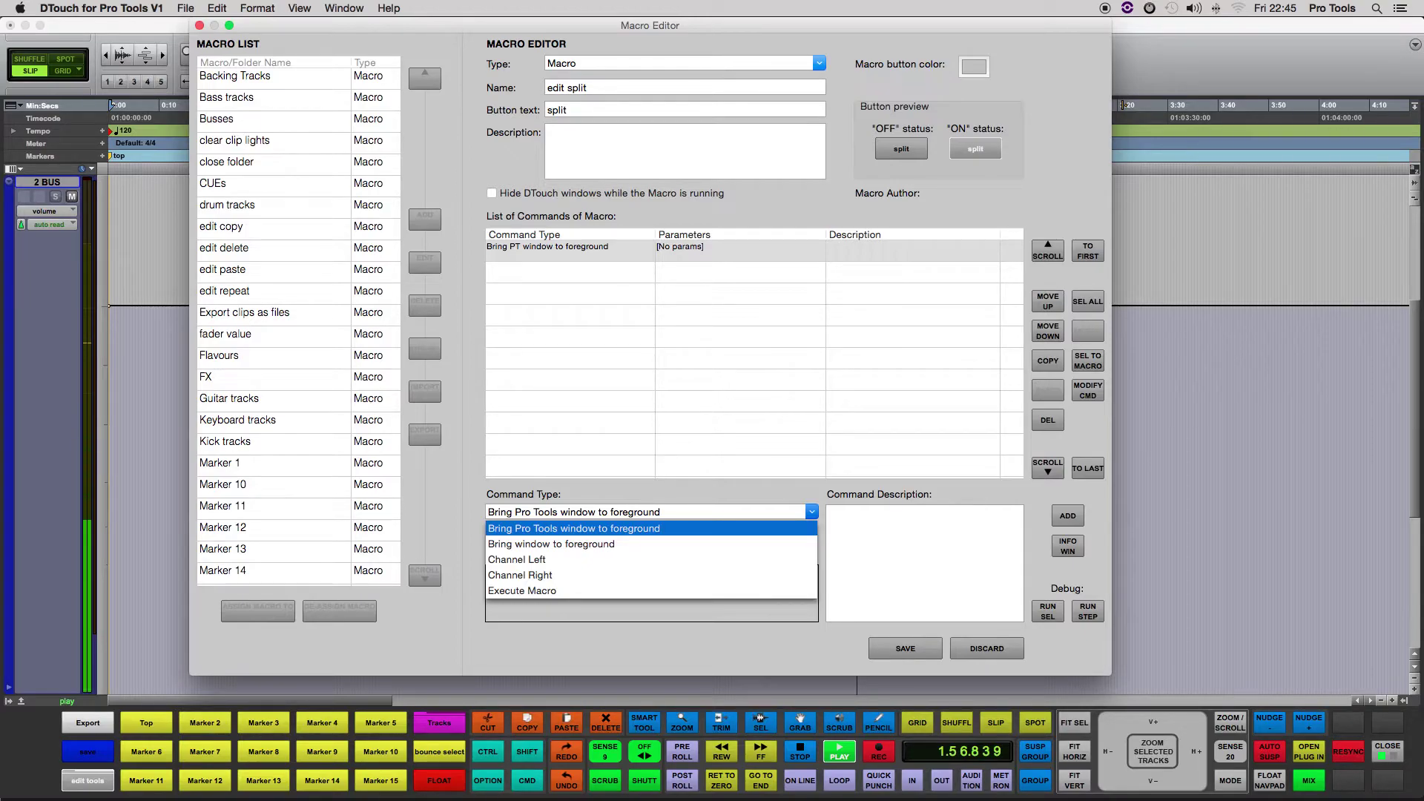
scroll(652, 560, down, 3)
scroll(651, 560, down, 3)
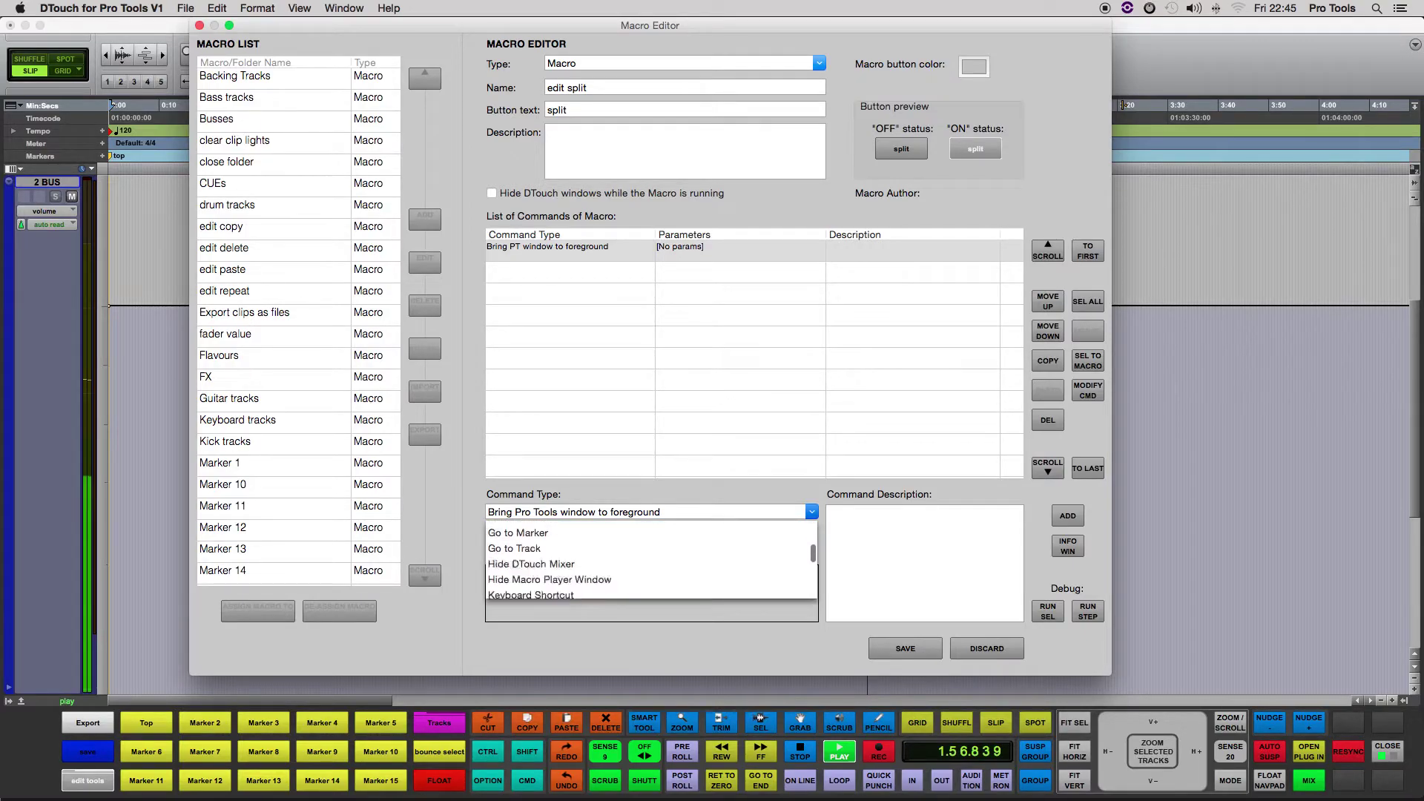
scroll(652, 560, up, 6)
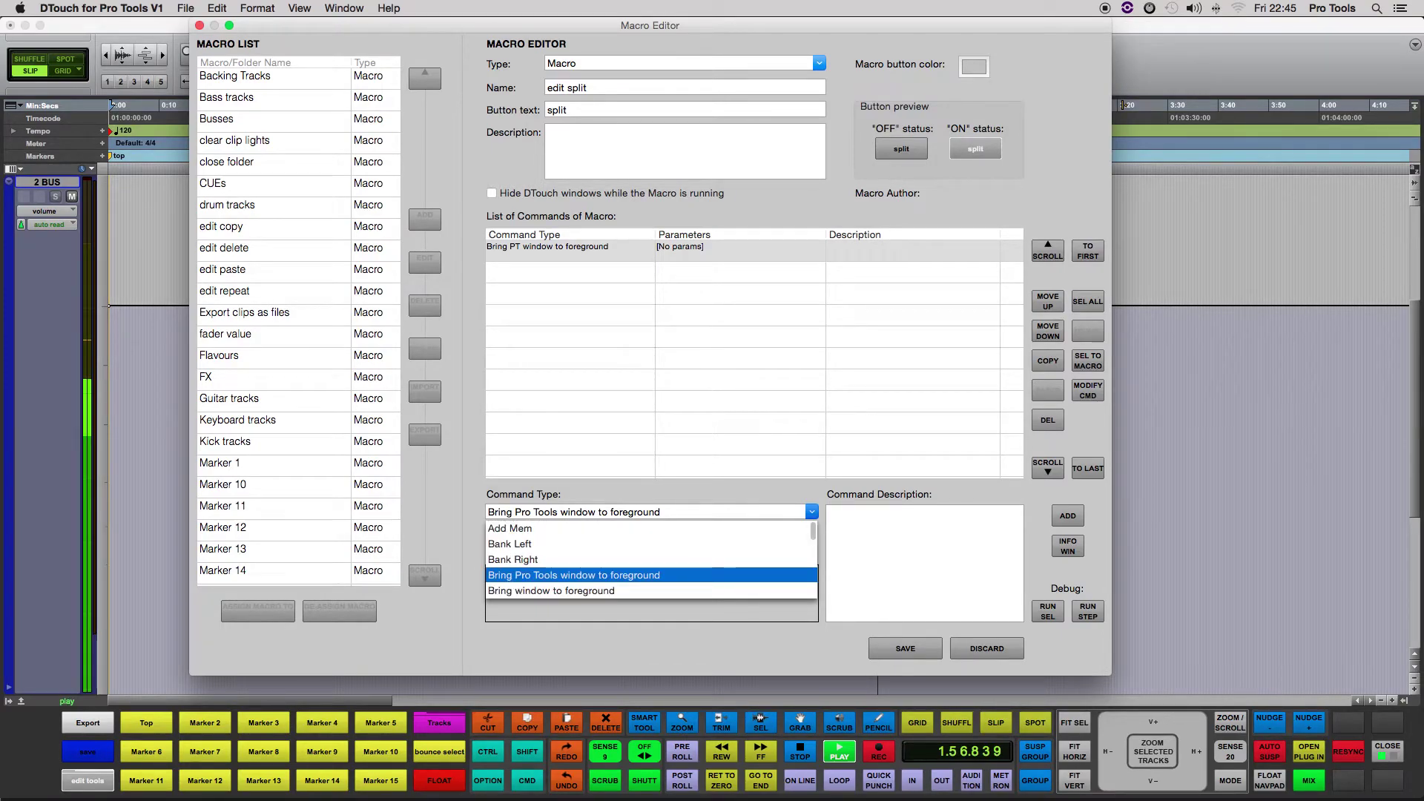
key(Up)
key(Up)
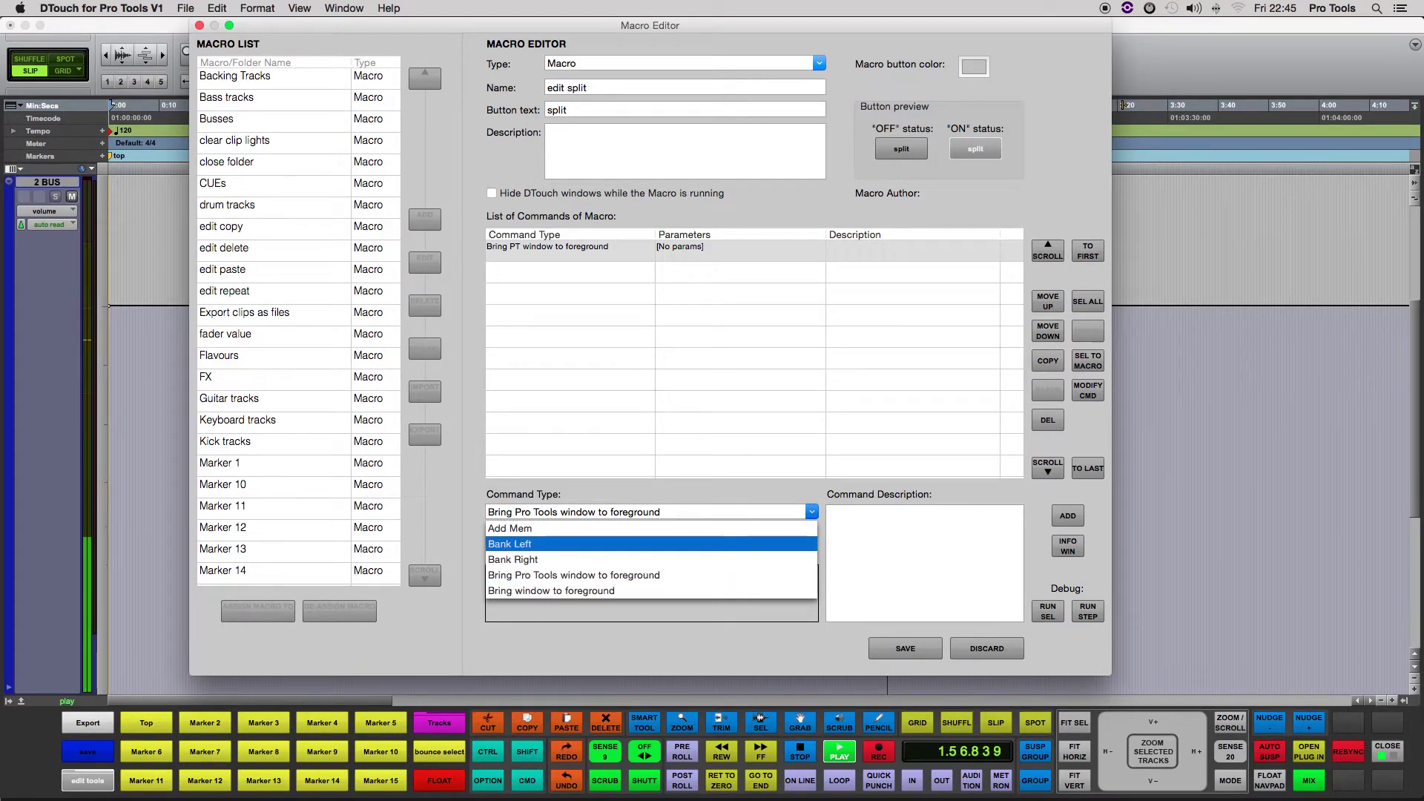
key(Down)
key(Up)
key(Up)
key(Down)
key(Down)
key(Down)
key(Down)
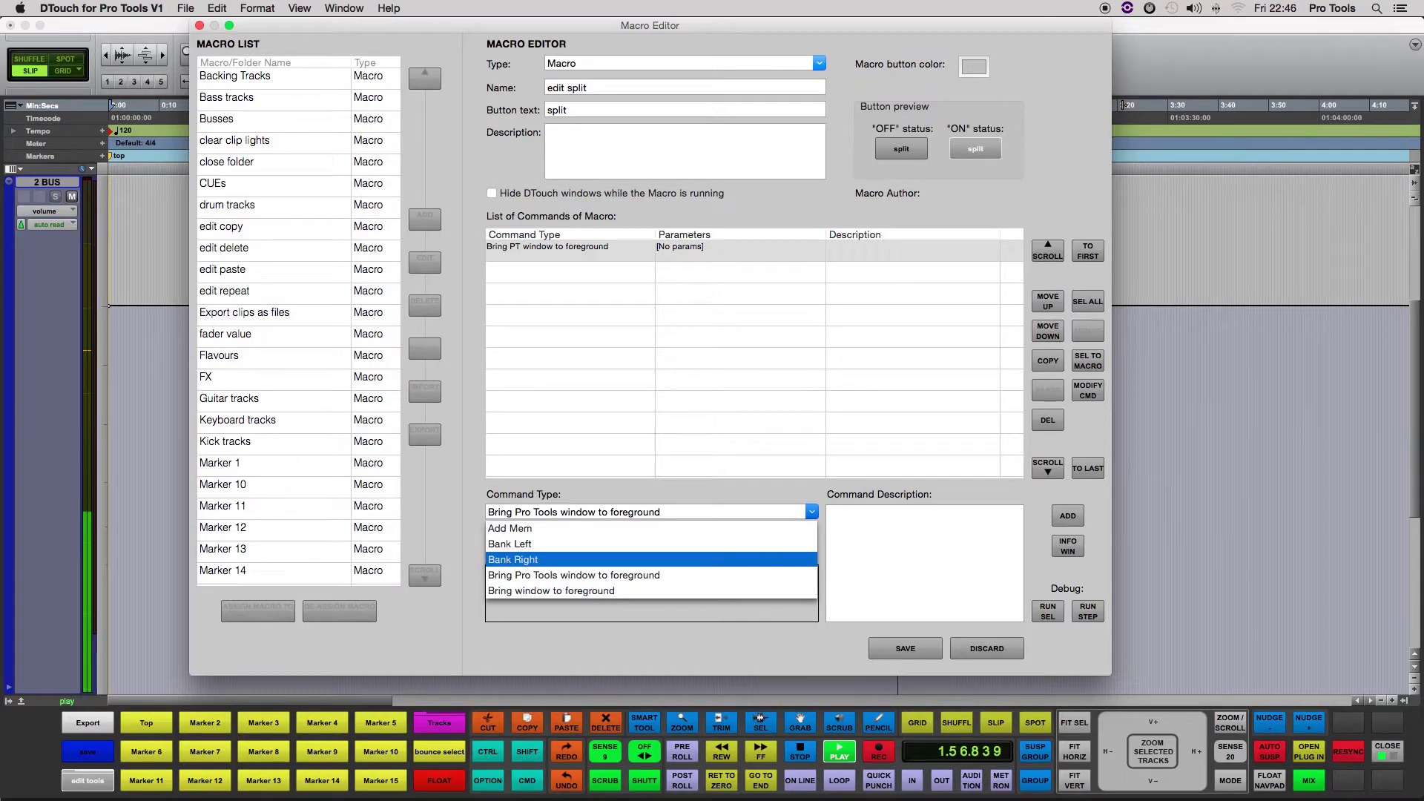
key(Down)
key(Down)
key(Down)
key(Down)
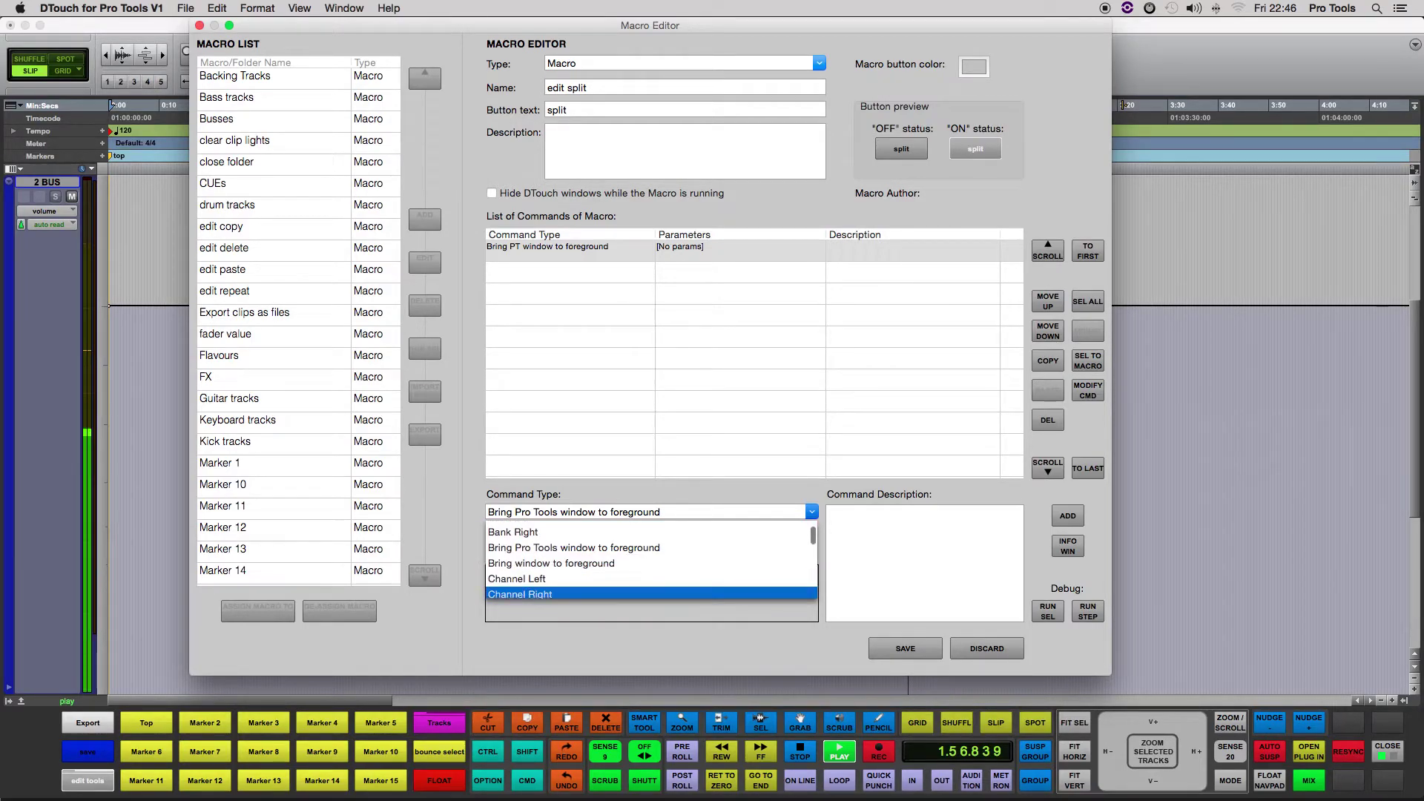
key(Down)
key(Down)
key(Down)
key(Down)
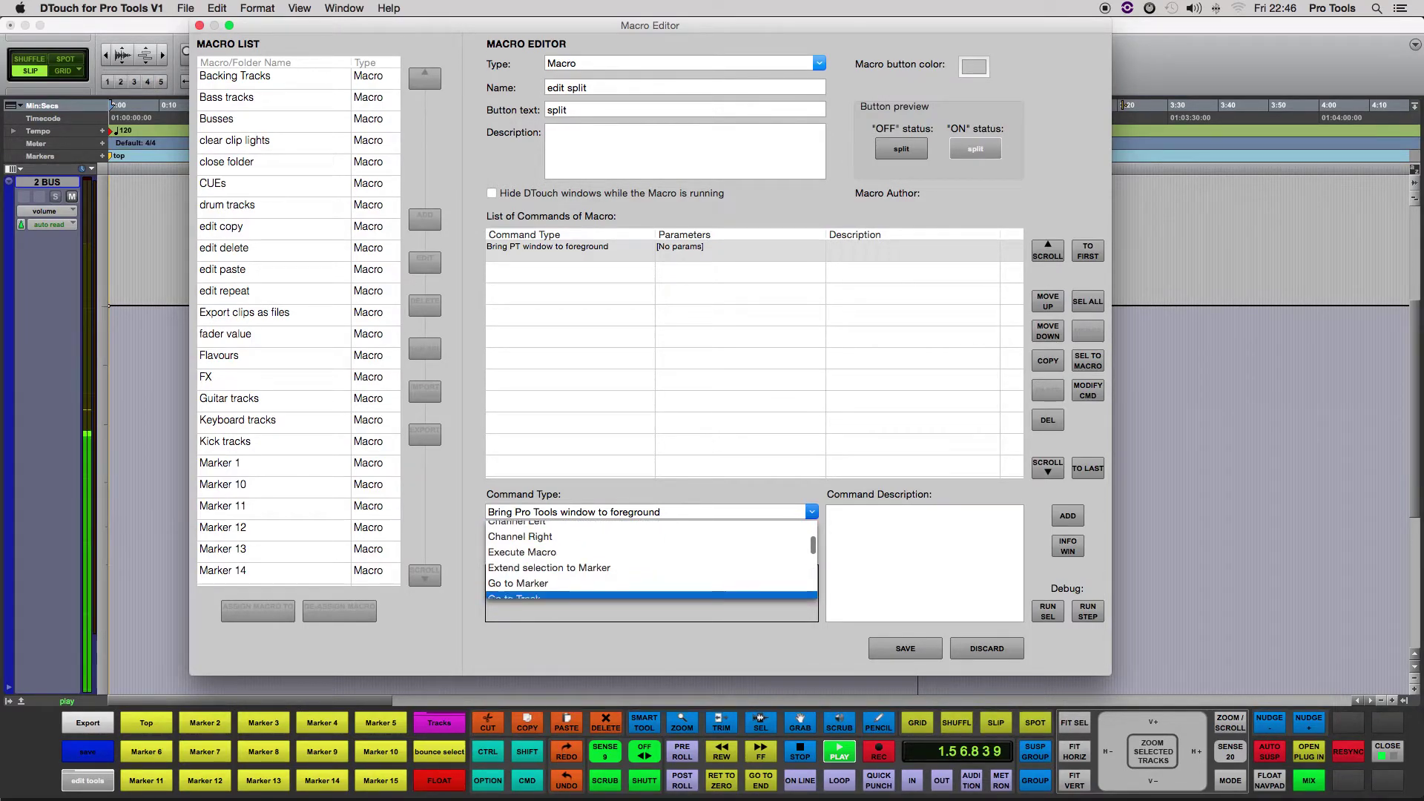
key(Down)
key(Down)
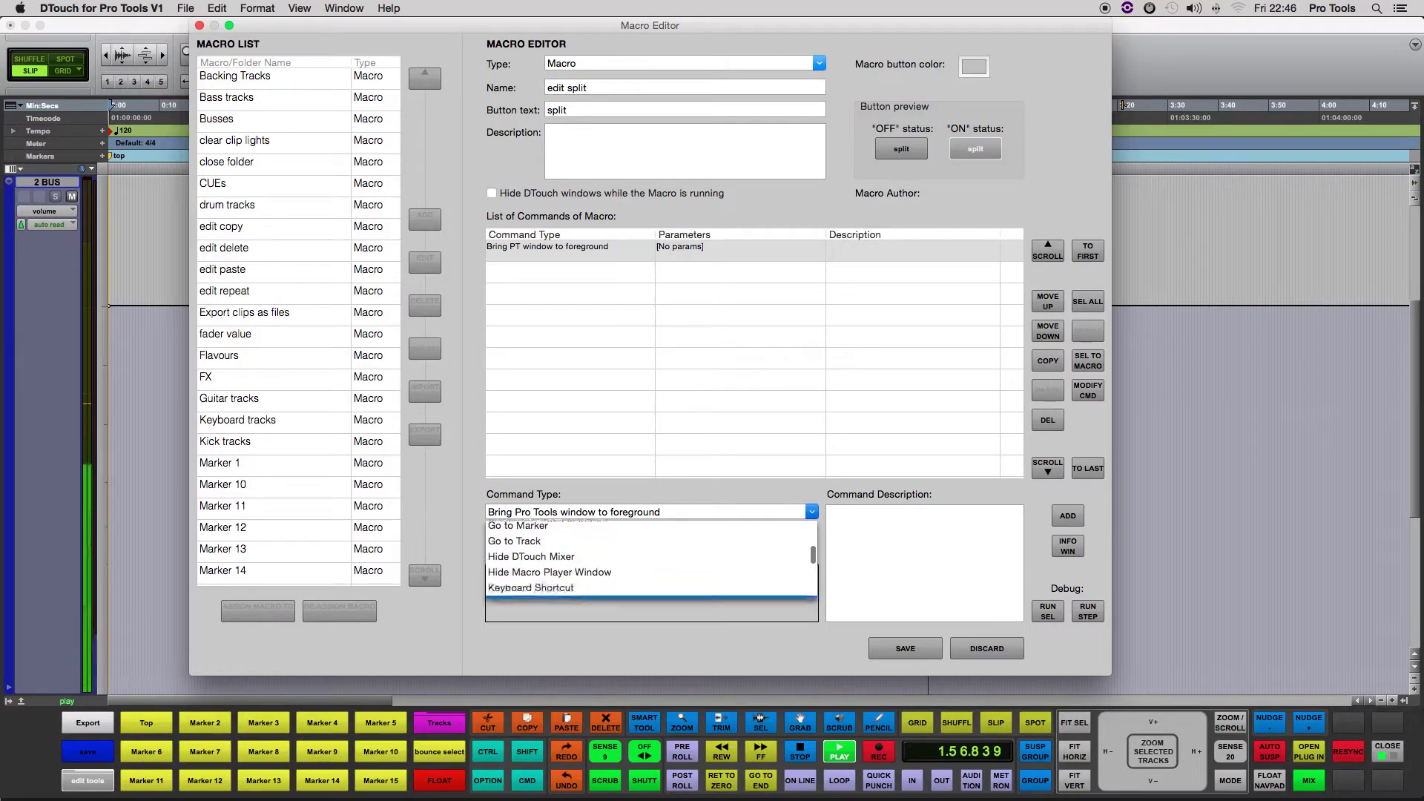
key(Up)
key(Return)
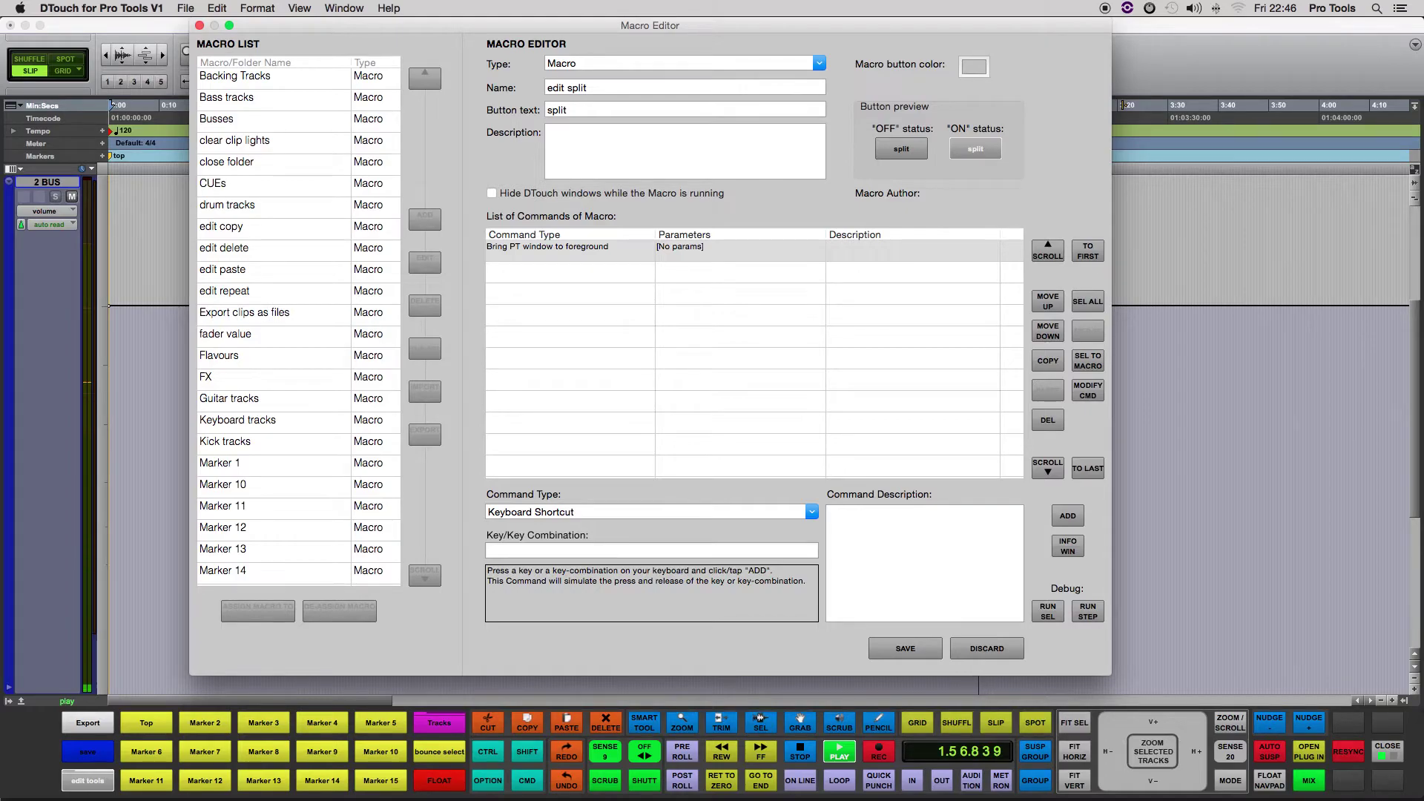
key(super+e)
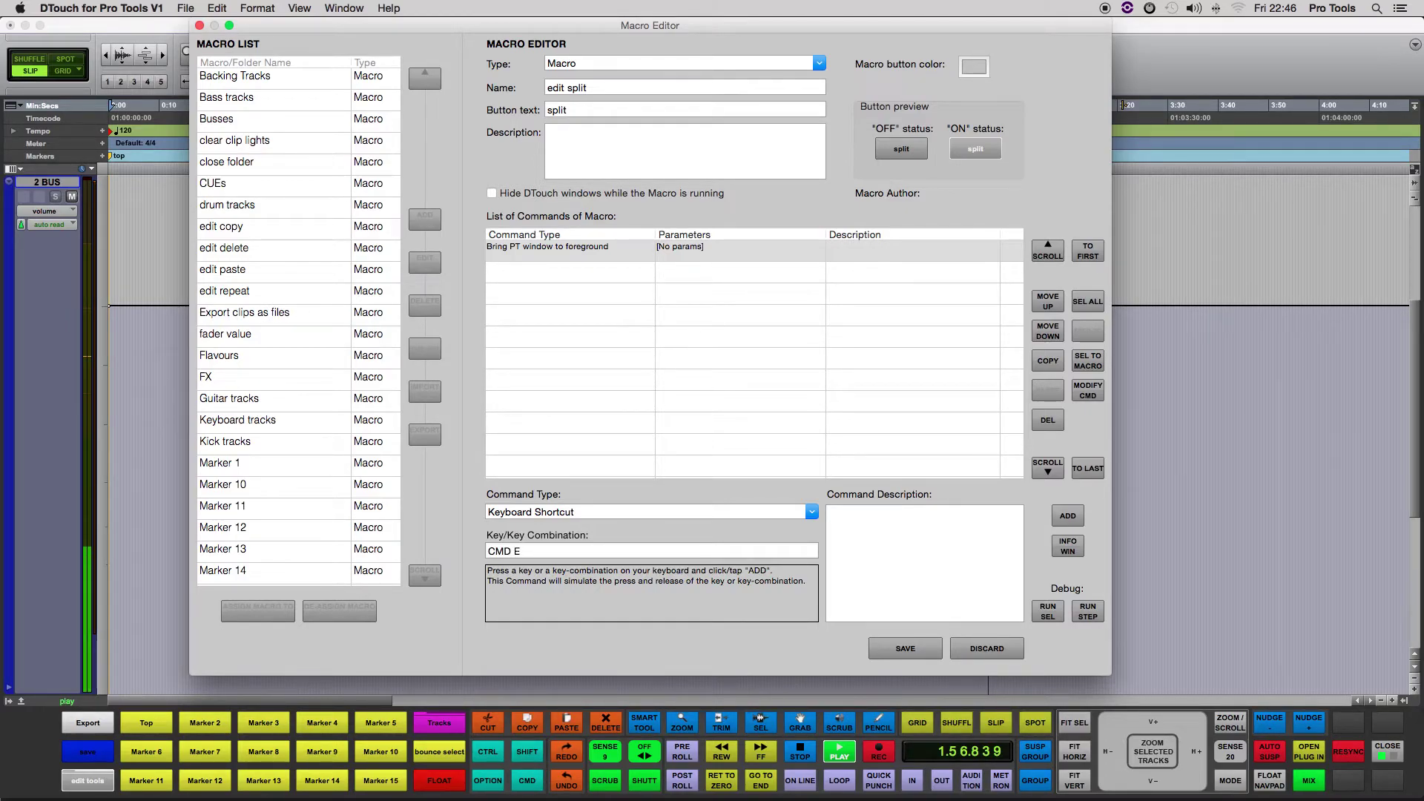
click(1067, 516)
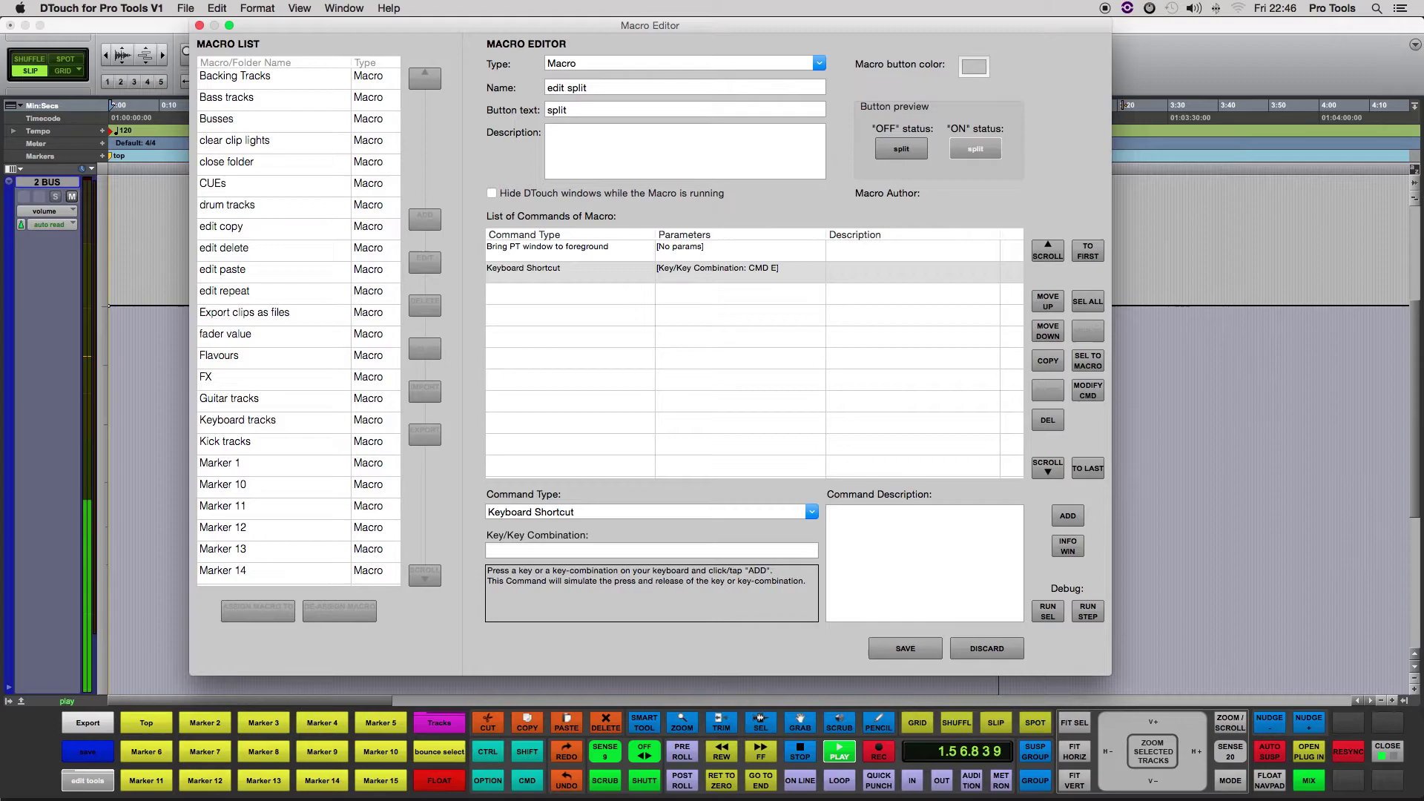
Step: Add a final "Bring Pro Tools window to foreground" command, then save the edit split macro and assign it to the folder's first button
click(812, 512)
scroll(651, 544, up, 8)
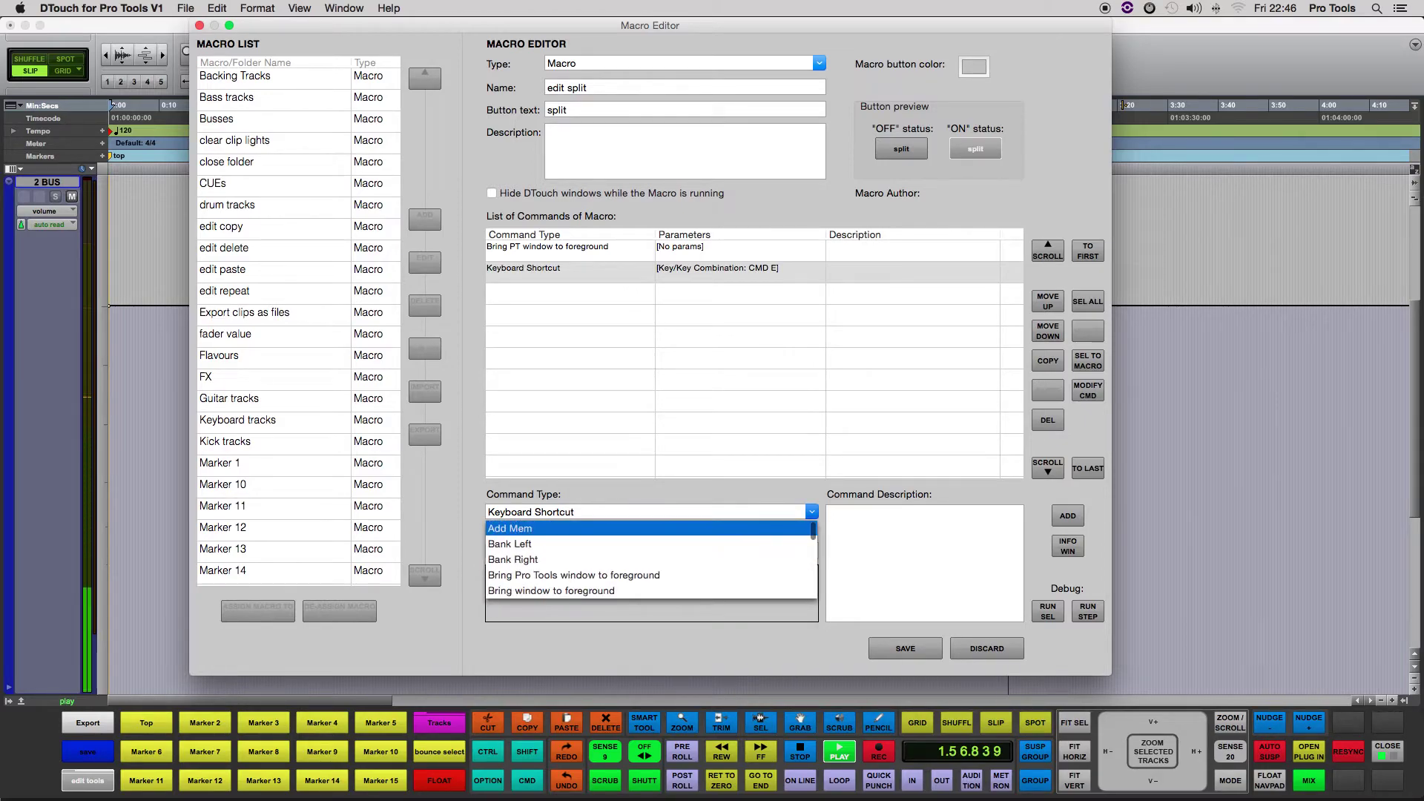
key(b)
key(Return)
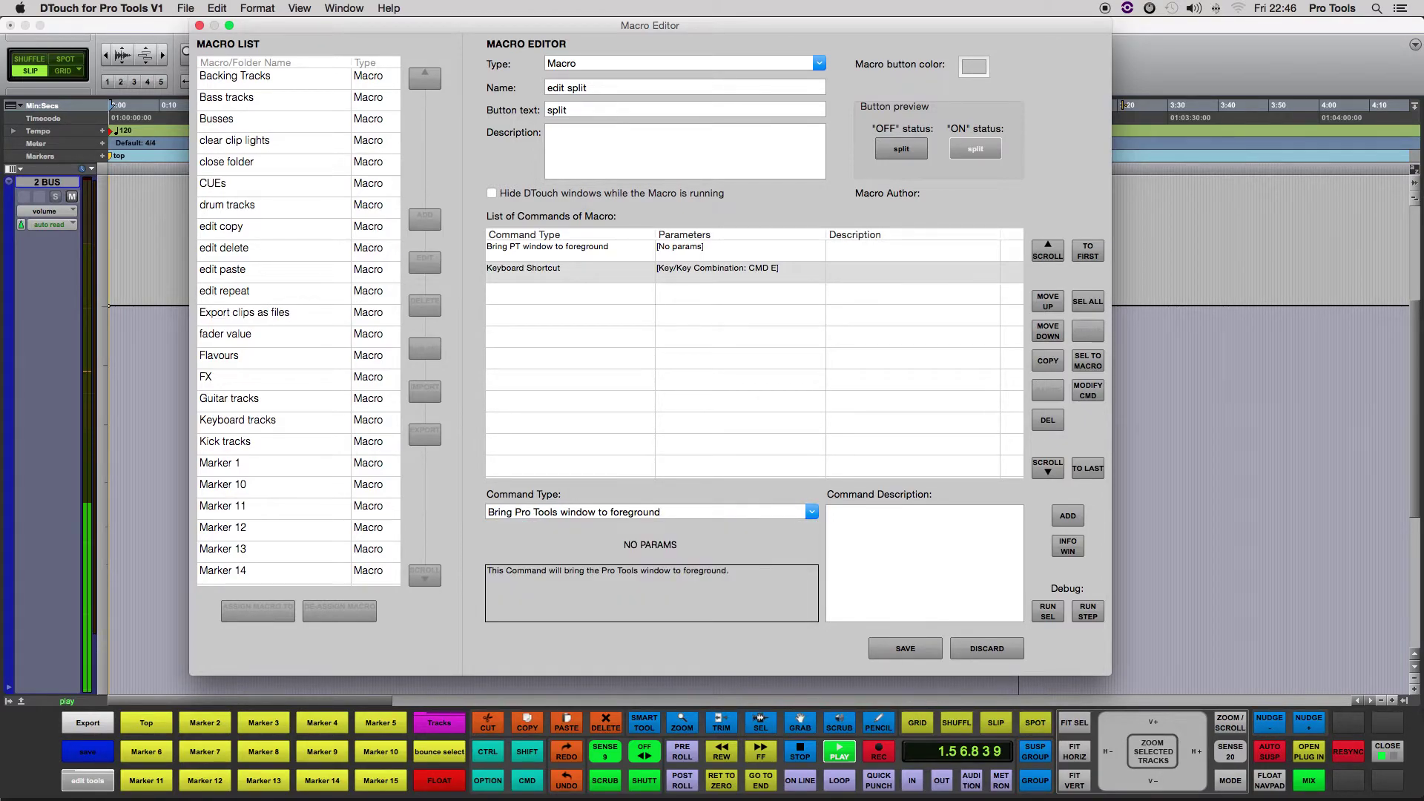
click(1067, 516)
click(905, 649)
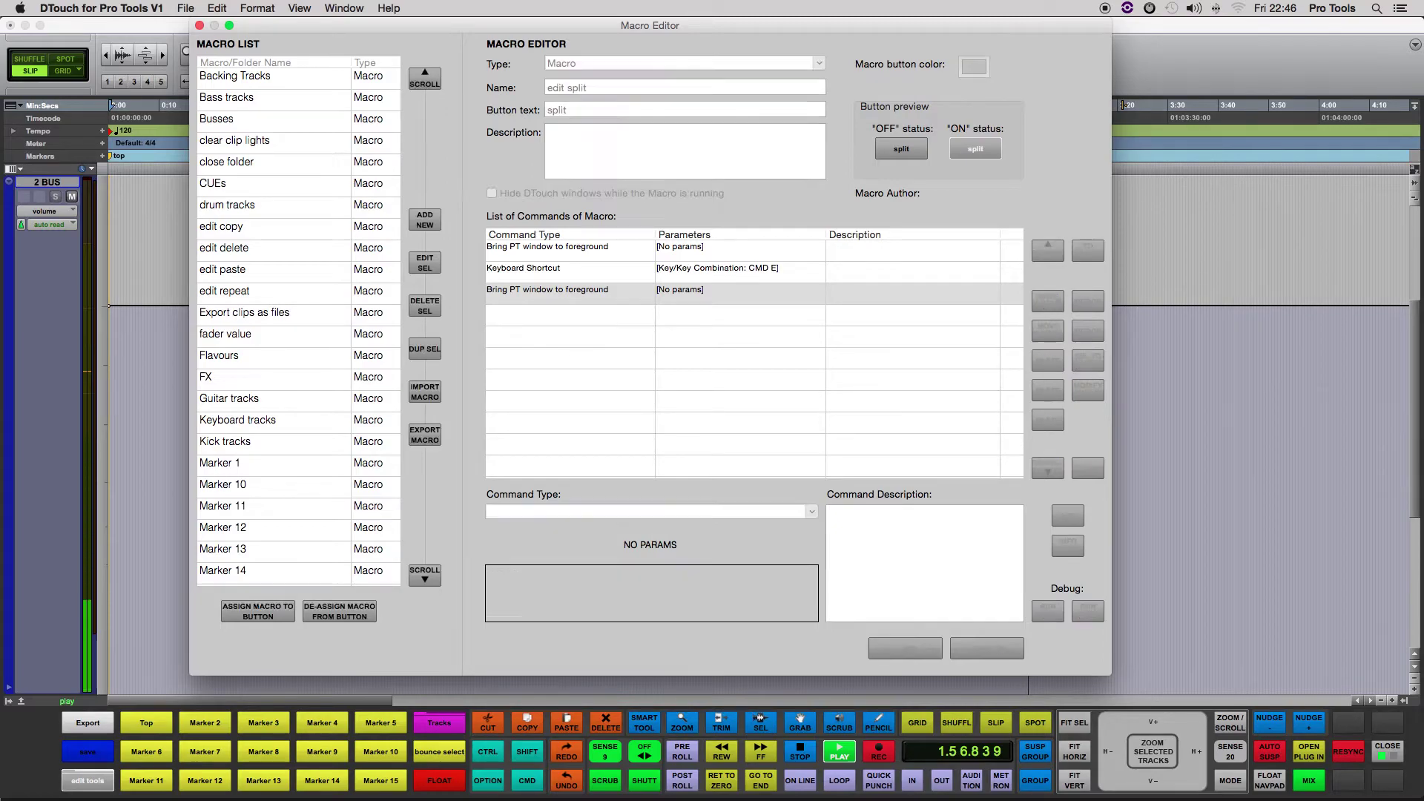
click(258, 612)
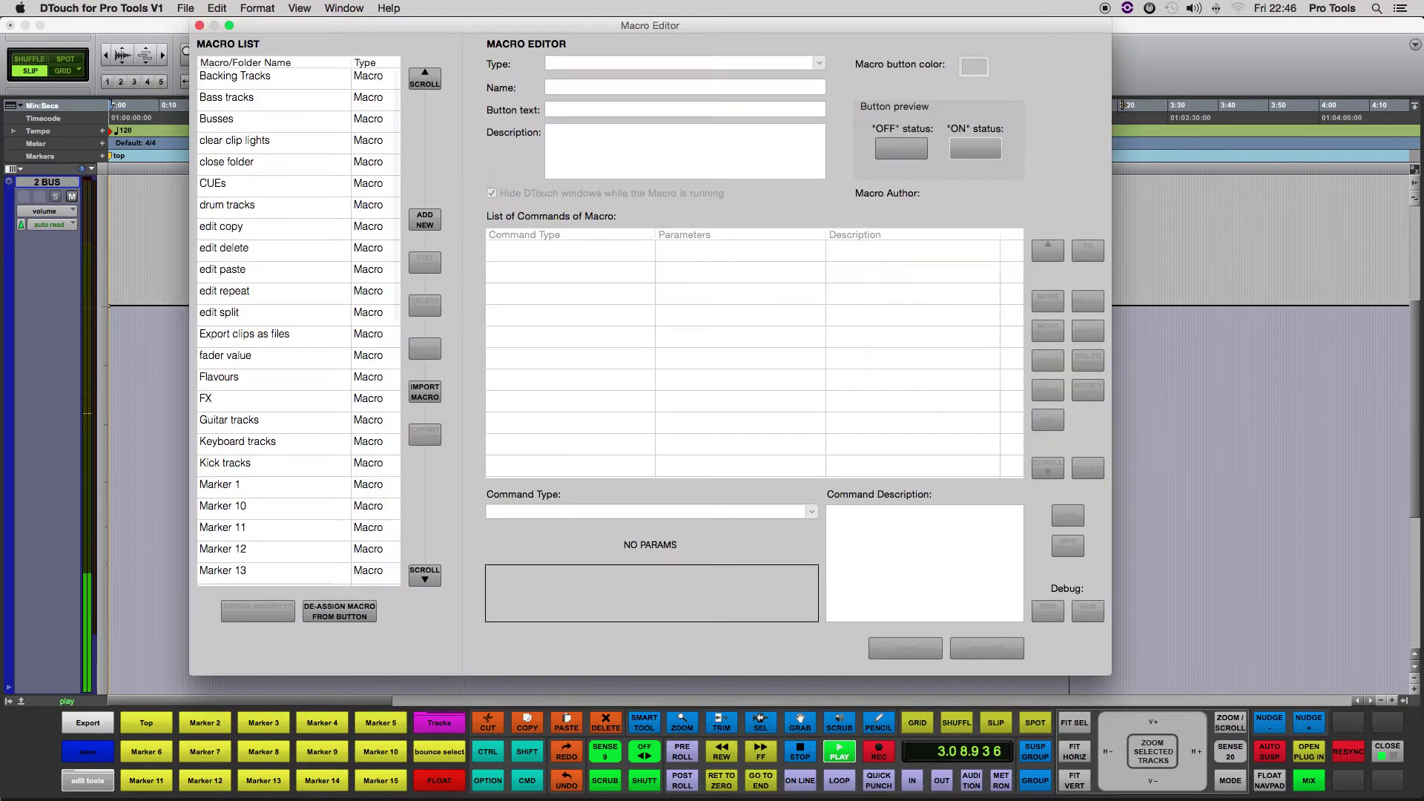
Step: Assign the existing edit copy macro to the second button of the edit tools folder
click(457, 269)
click(272, 229)
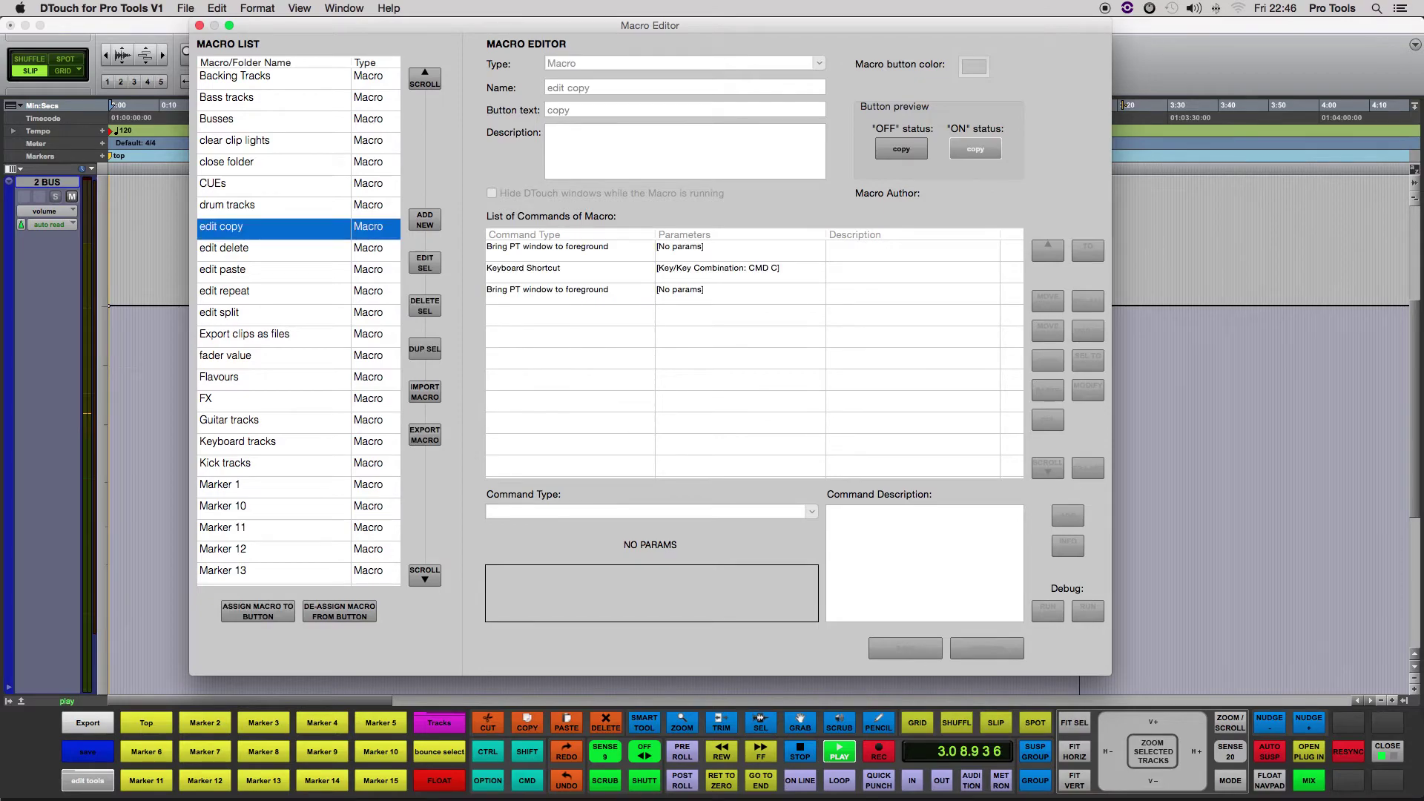
click(258, 610)
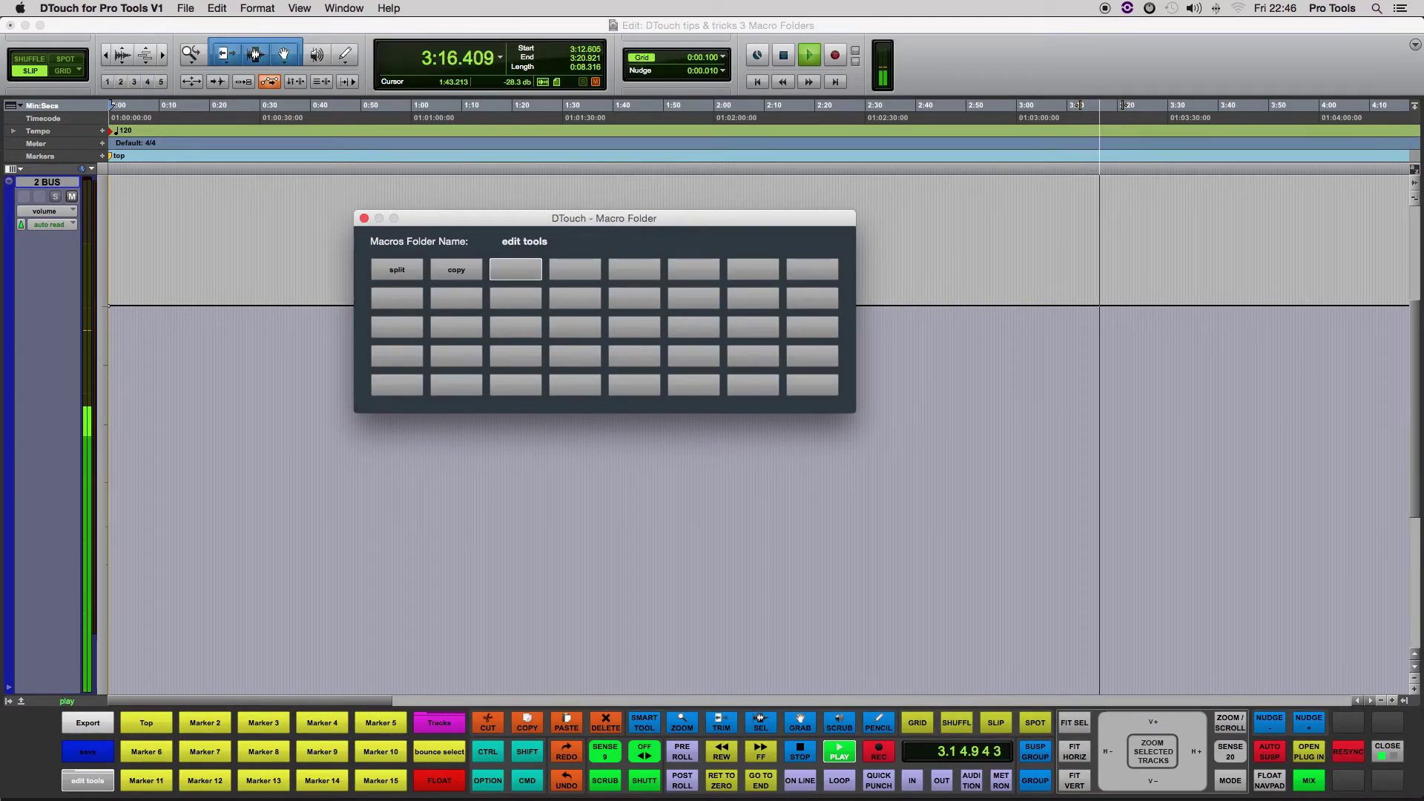
Step: Assign the existing edit delete macro to the third button of the edit tools folder
click(516, 269)
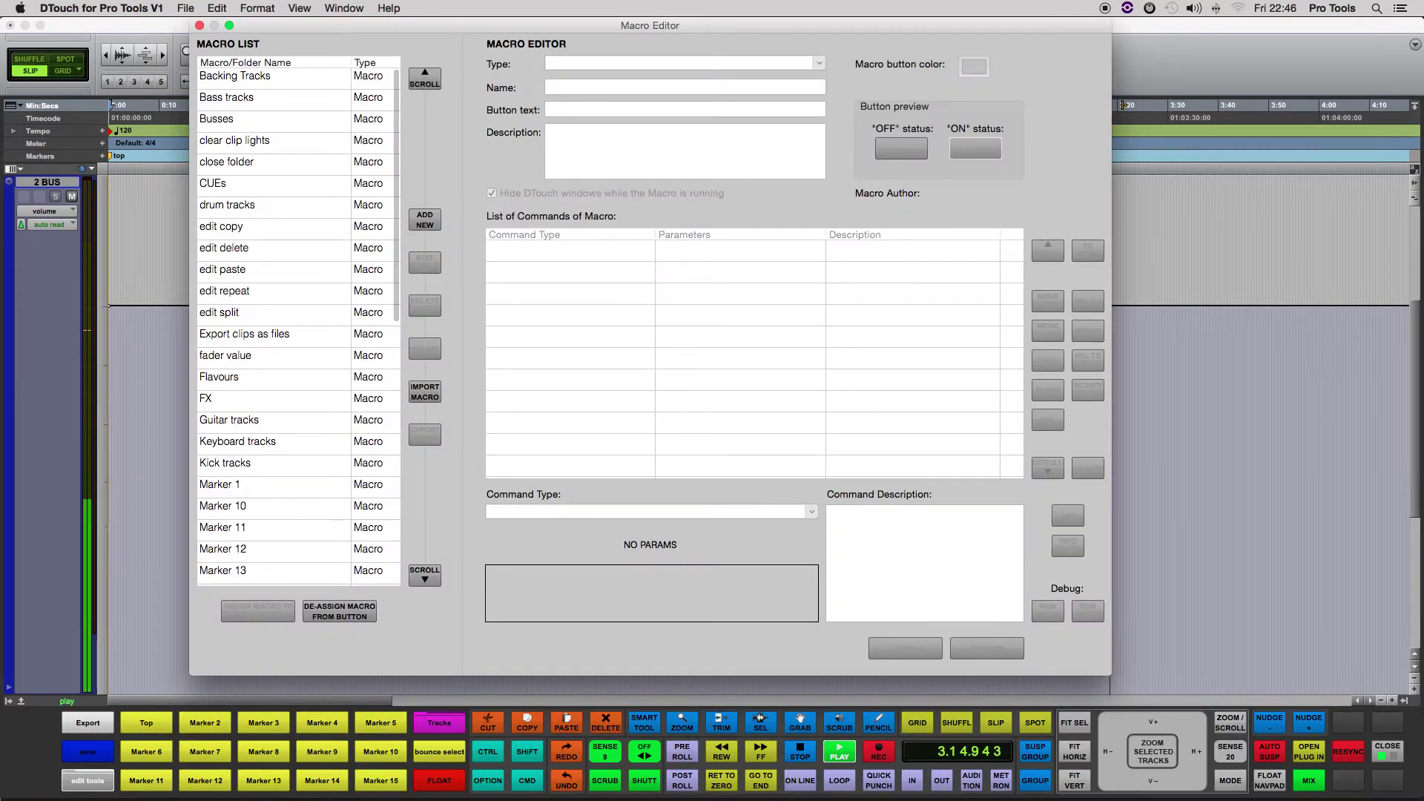
click(273, 248)
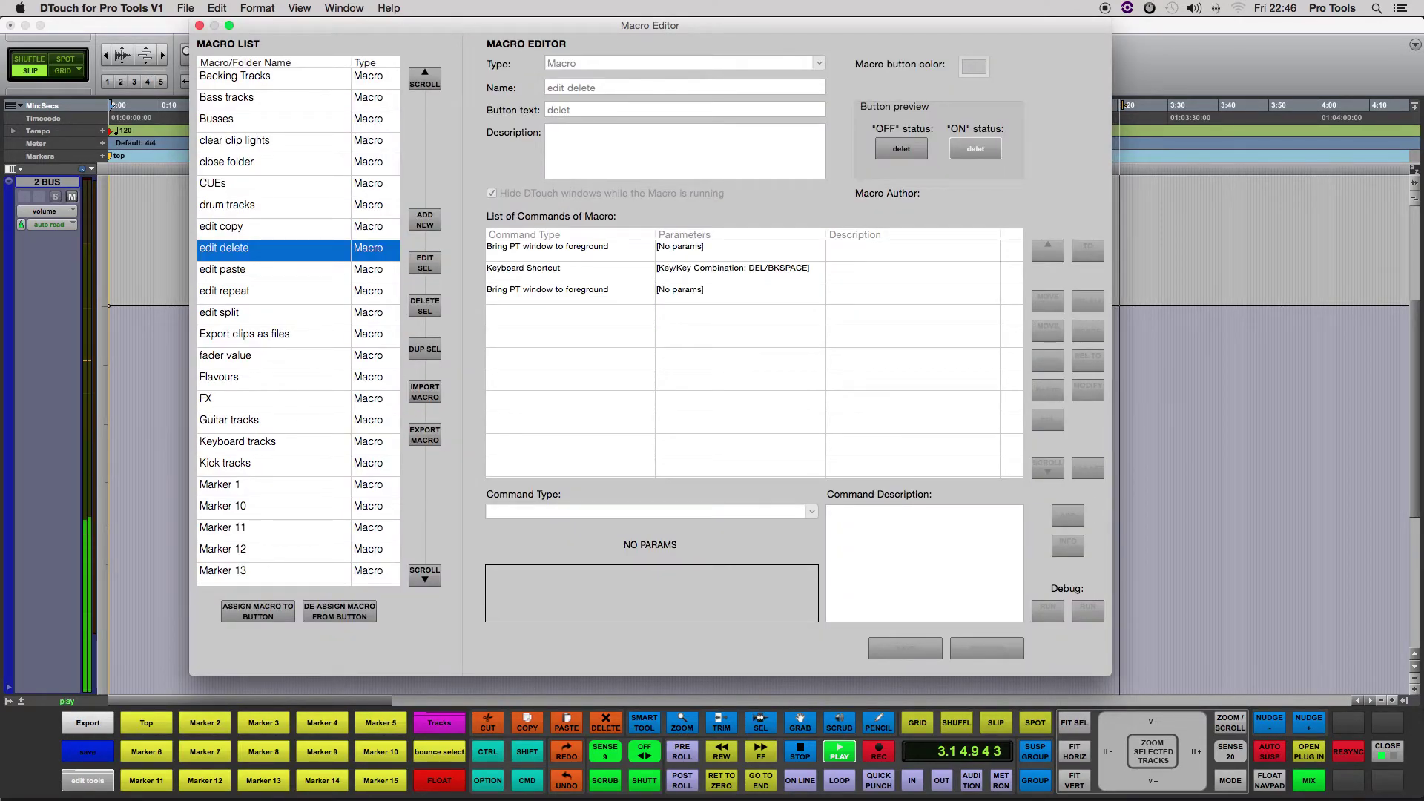
click(259, 611)
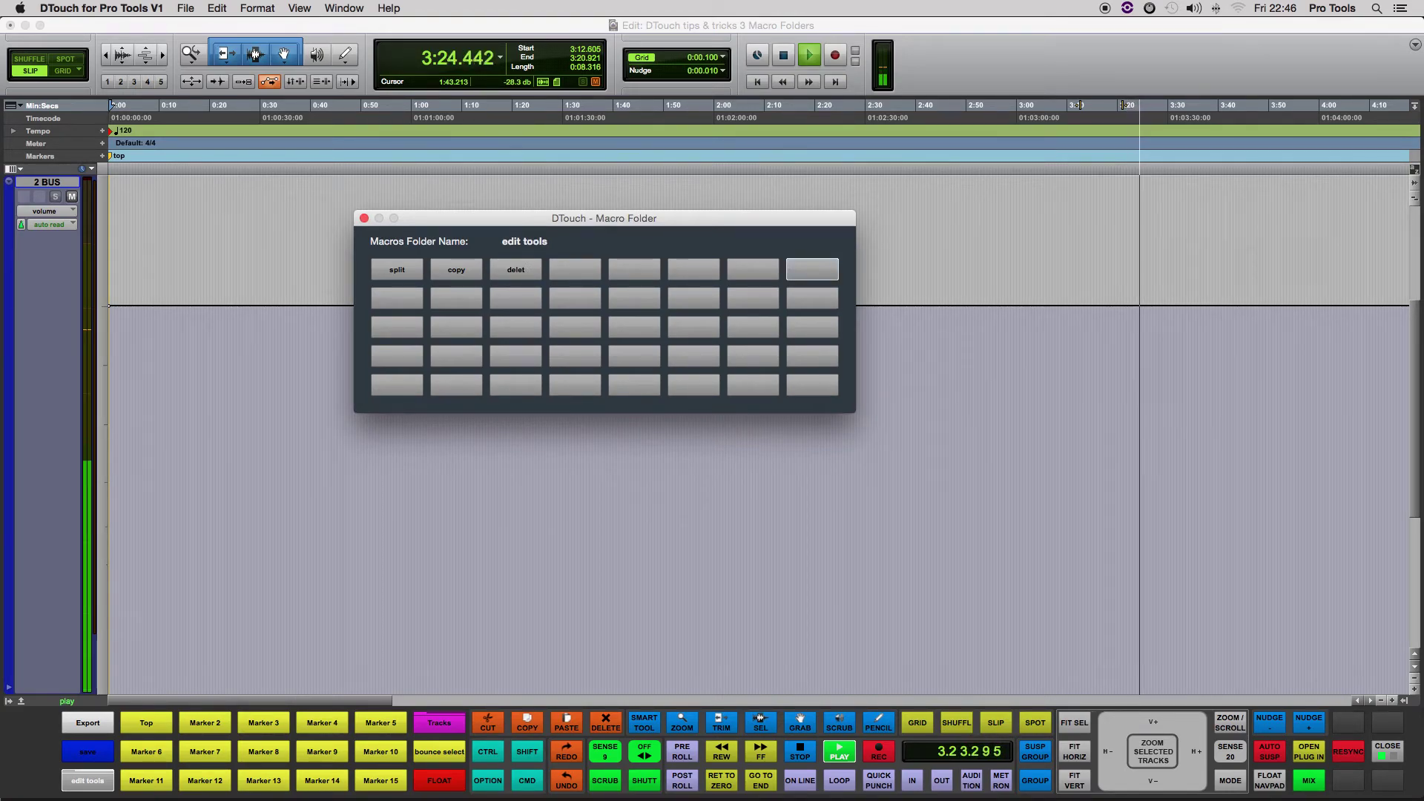
Step: Assign the close folder macro to the last button in the first row of the edit tools folder
click(812, 269)
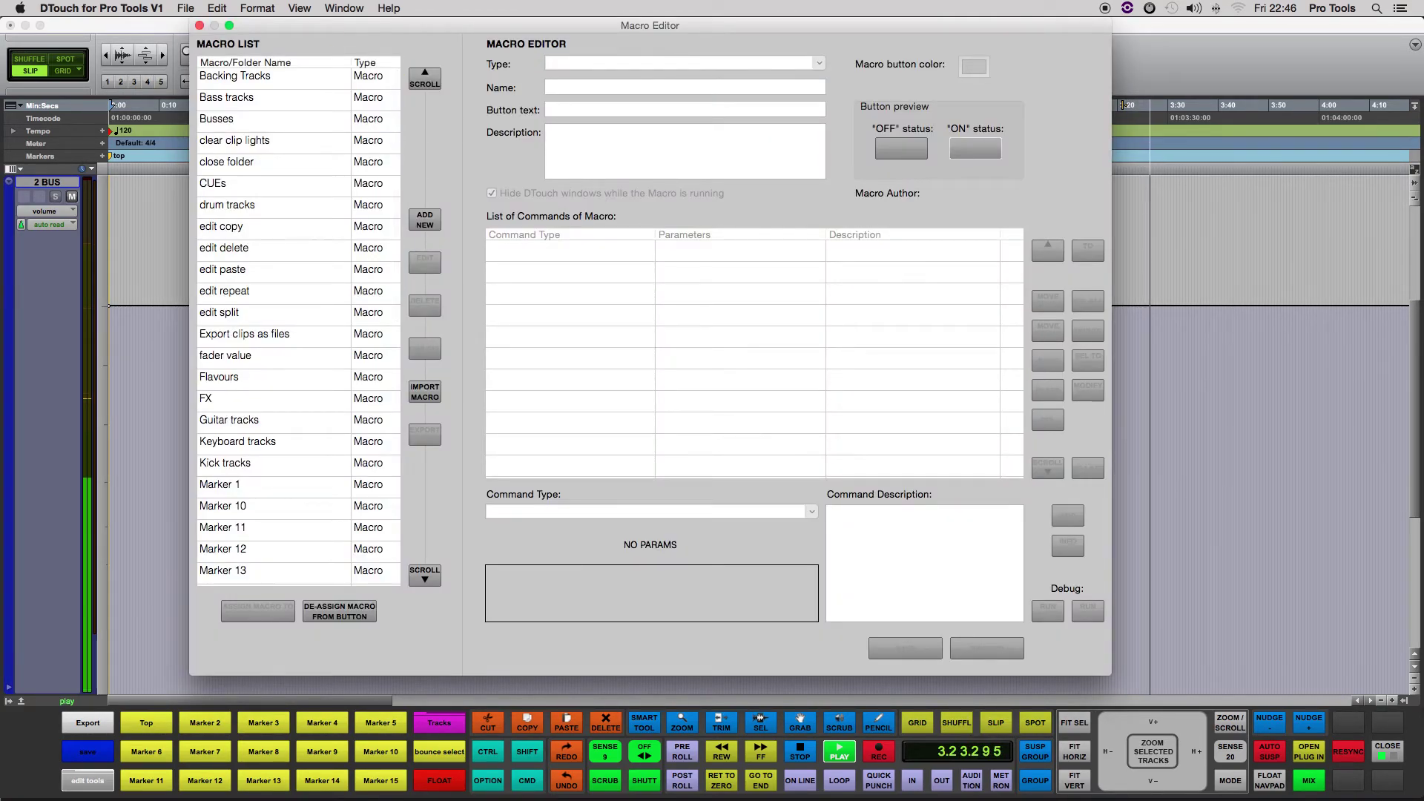
click(272, 164)
click(258, 611)
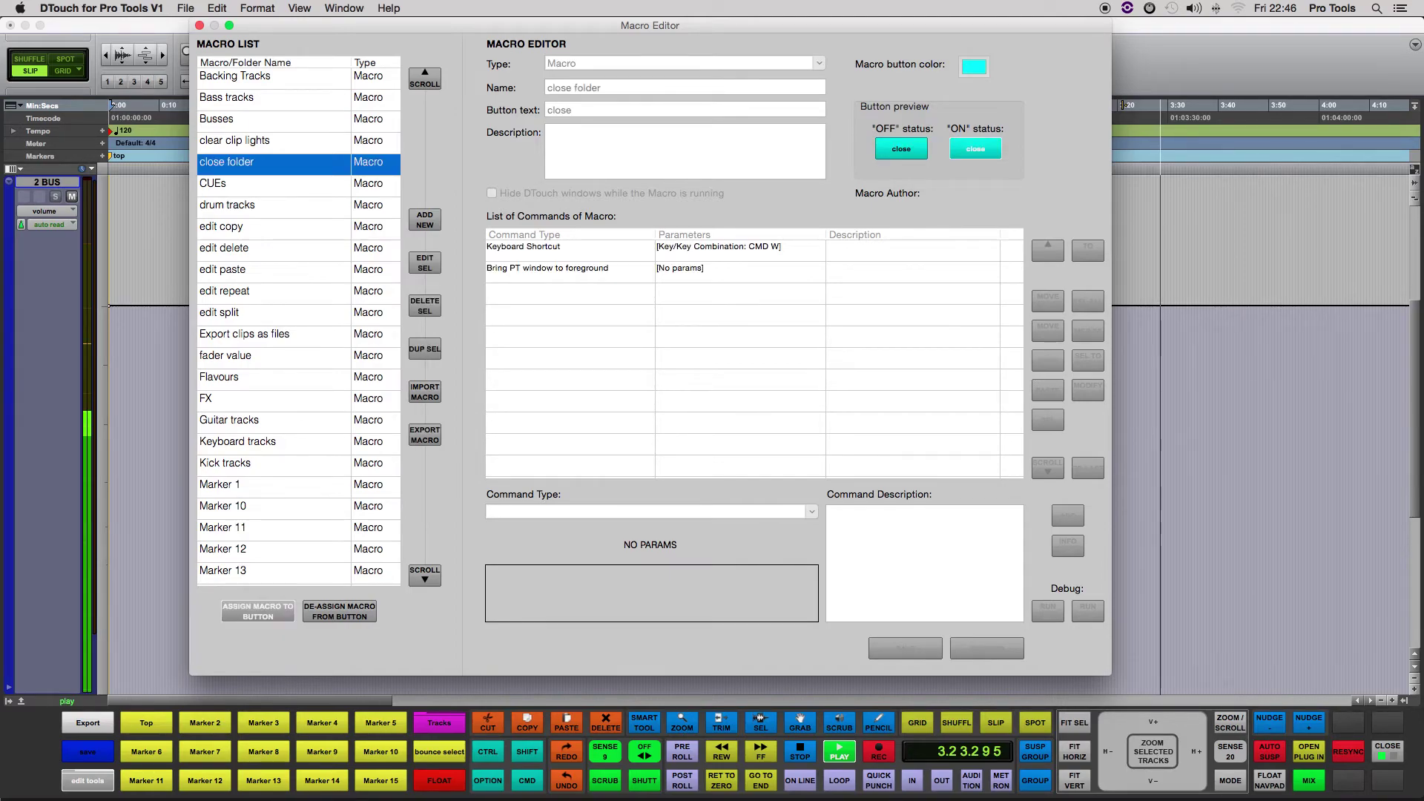
key(super+w)
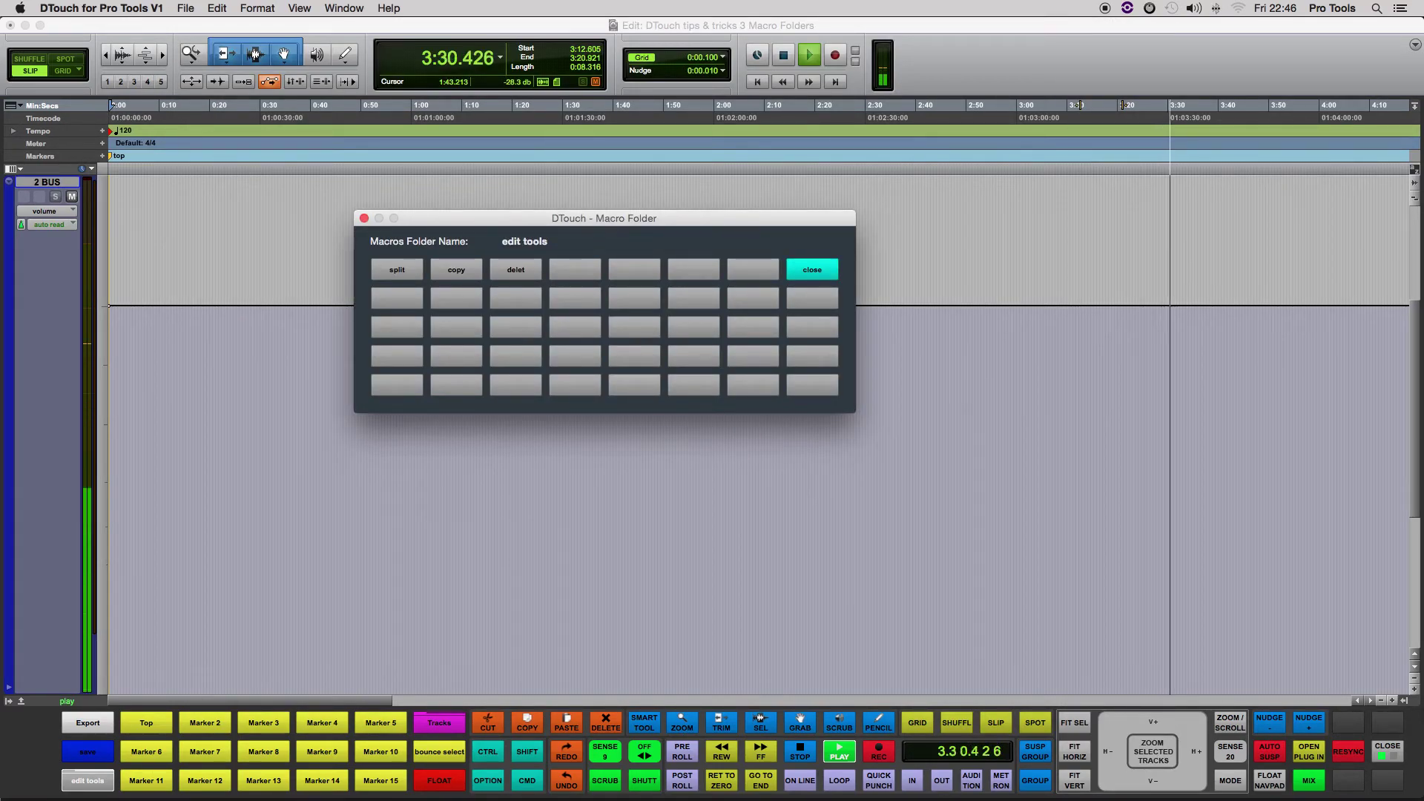
Step: Close the edit tools folder with its close macro and run the VCAs macro from the Track Show Hide folder
click(814, 269)
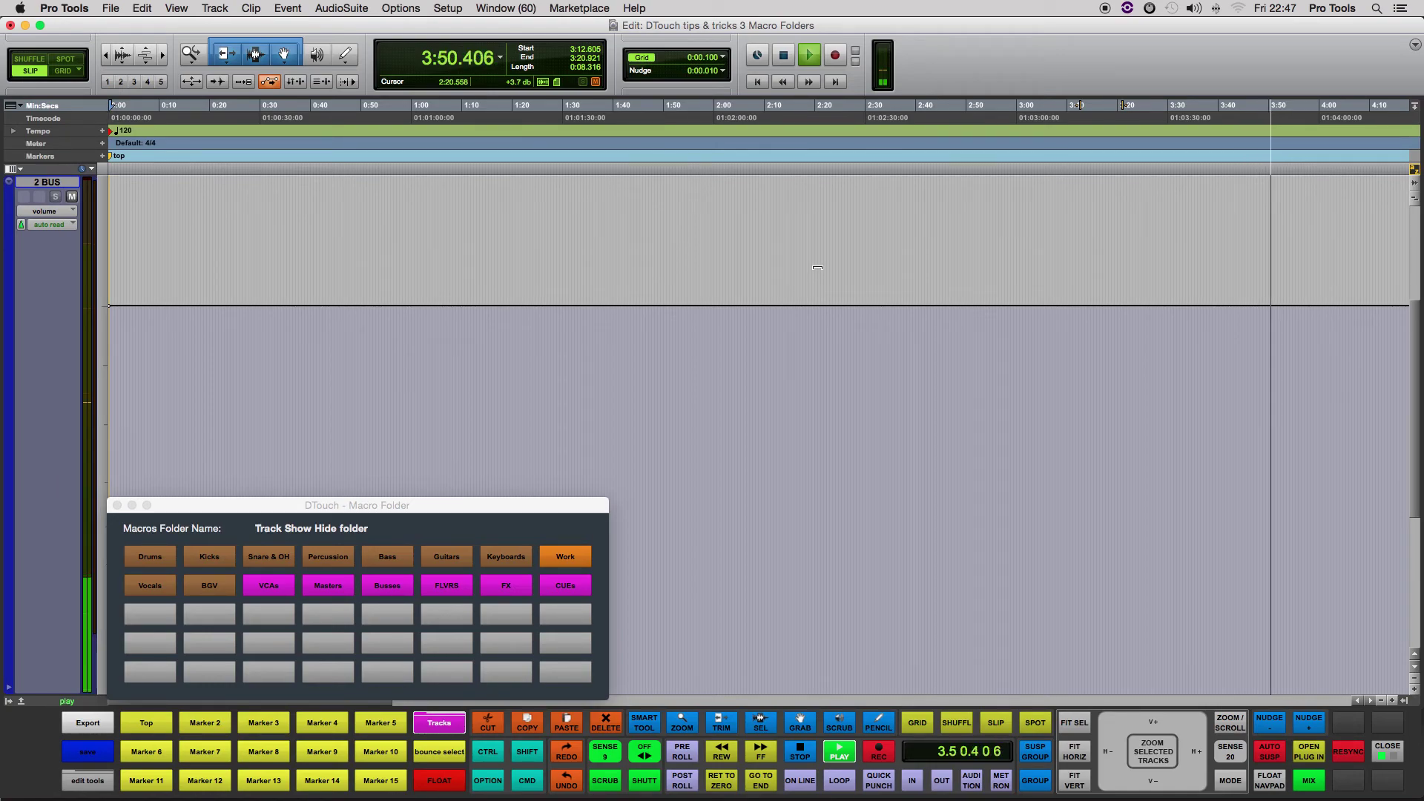
click(267, 586)
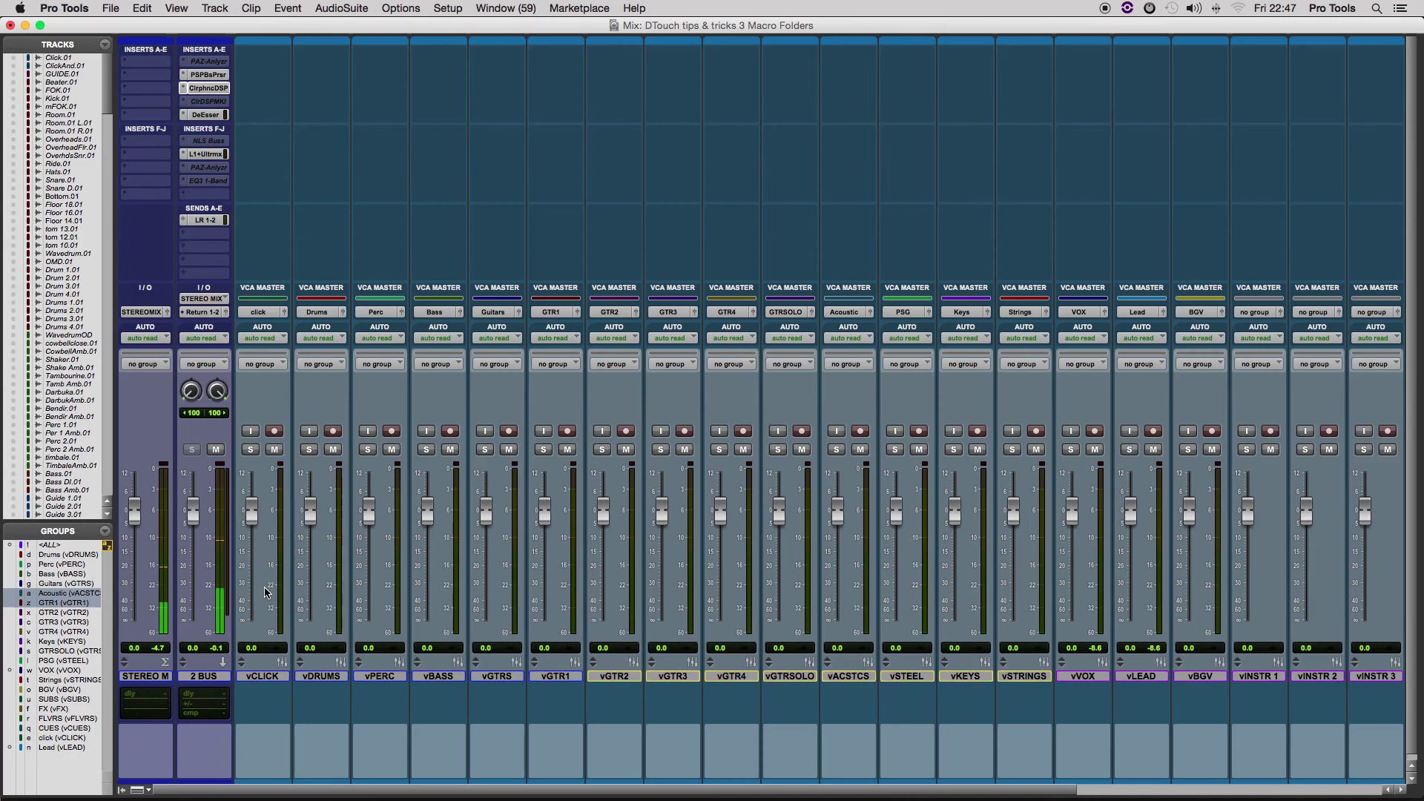